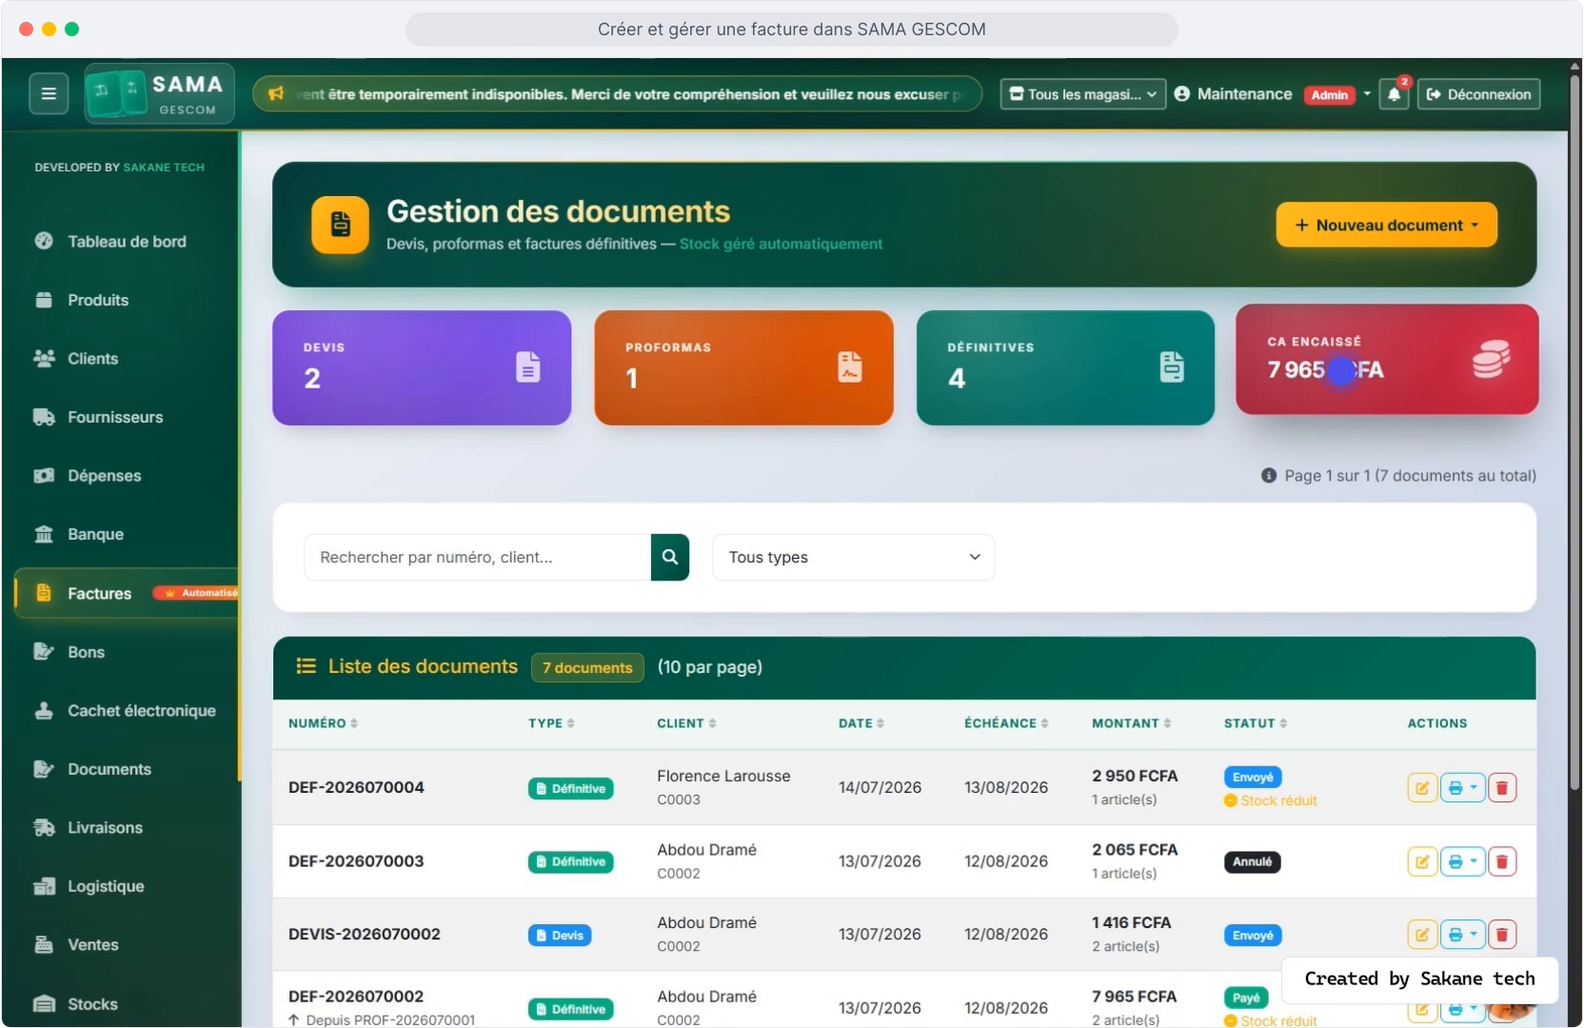
left_click(477, 556)
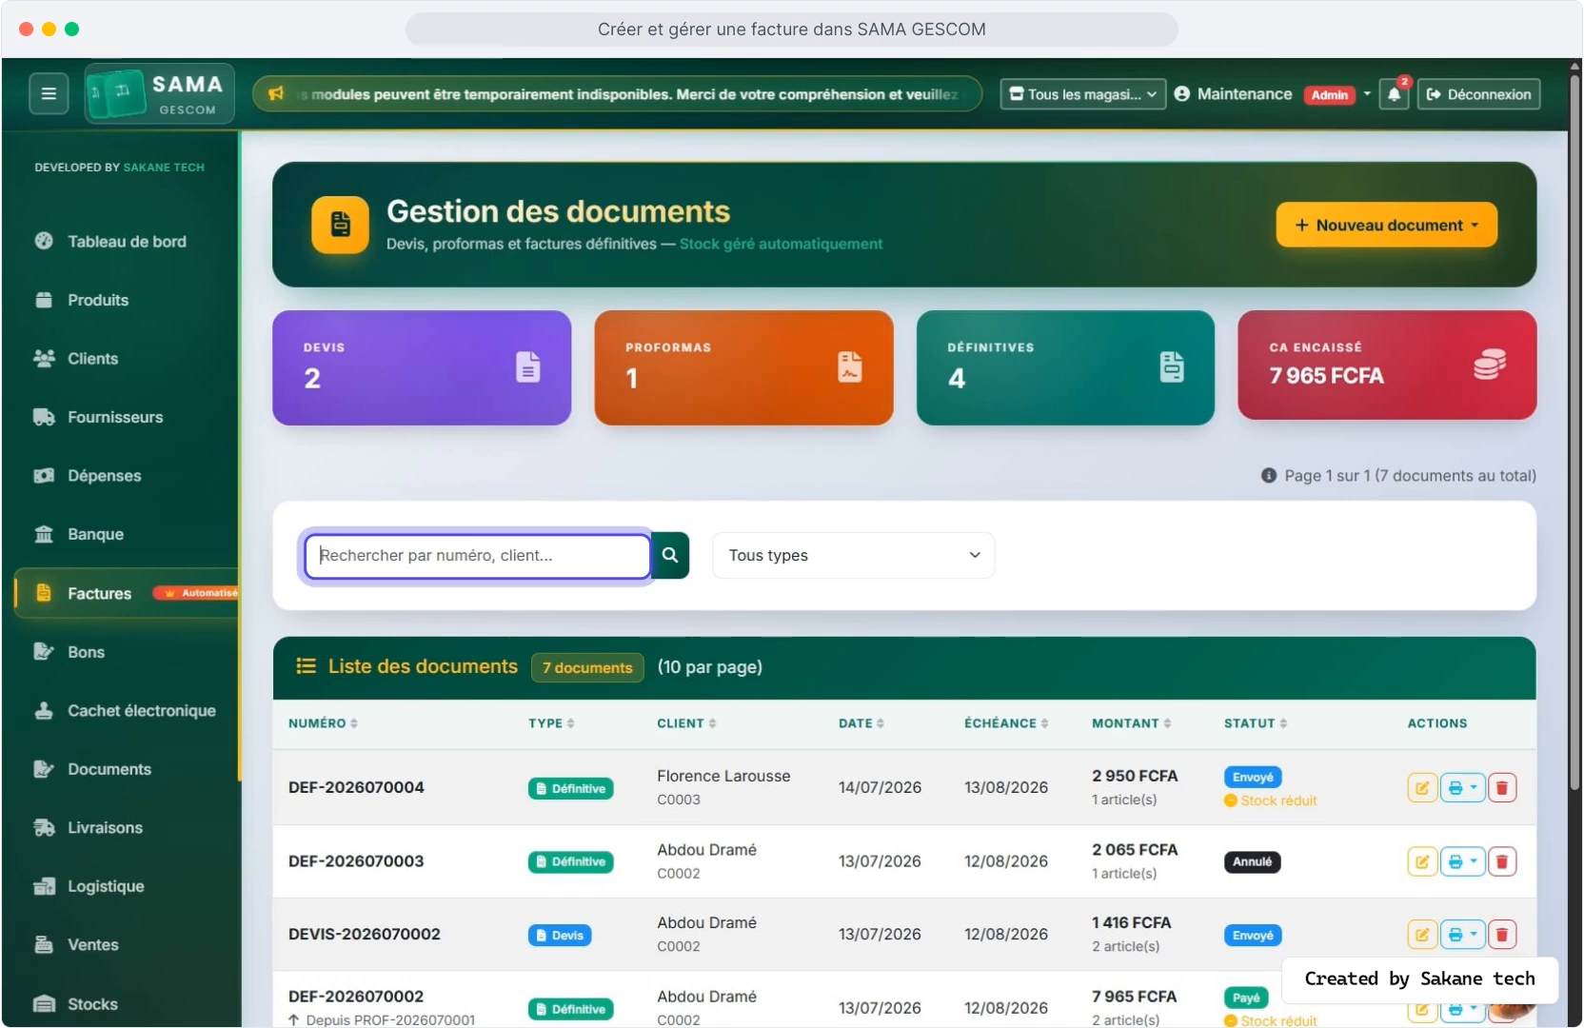
left_click(853, 555)
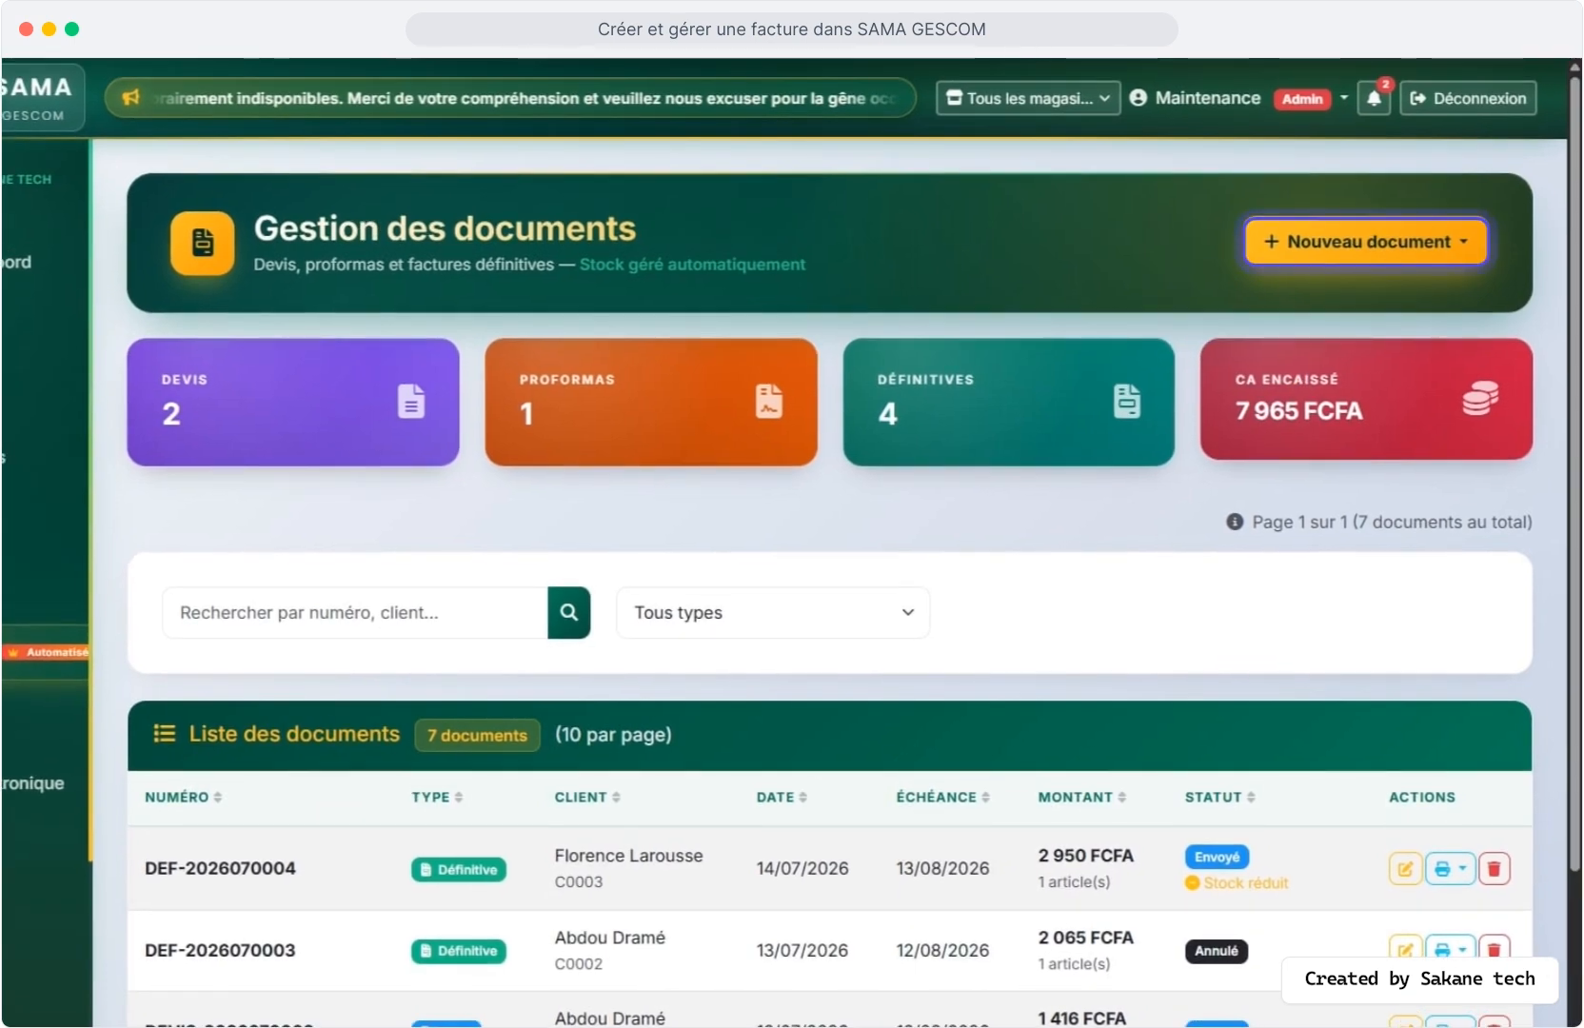
- Start a new document with the type set to Facture Définitive
left_click(1366, 241)
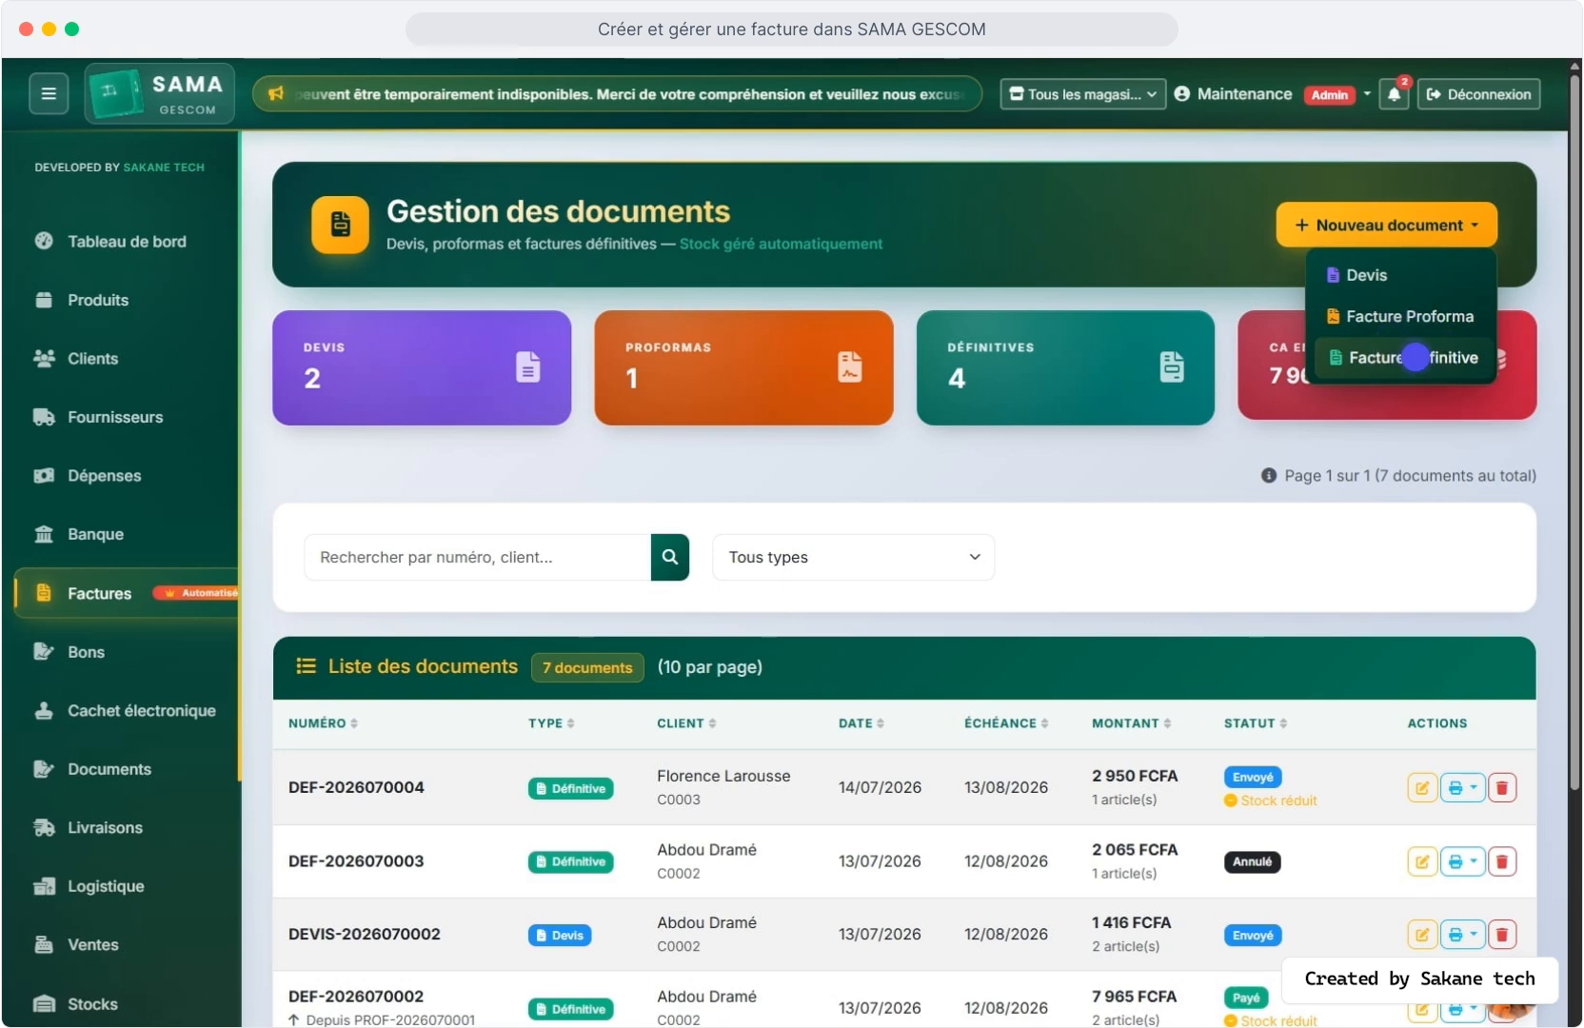
left_click(1416, 358)
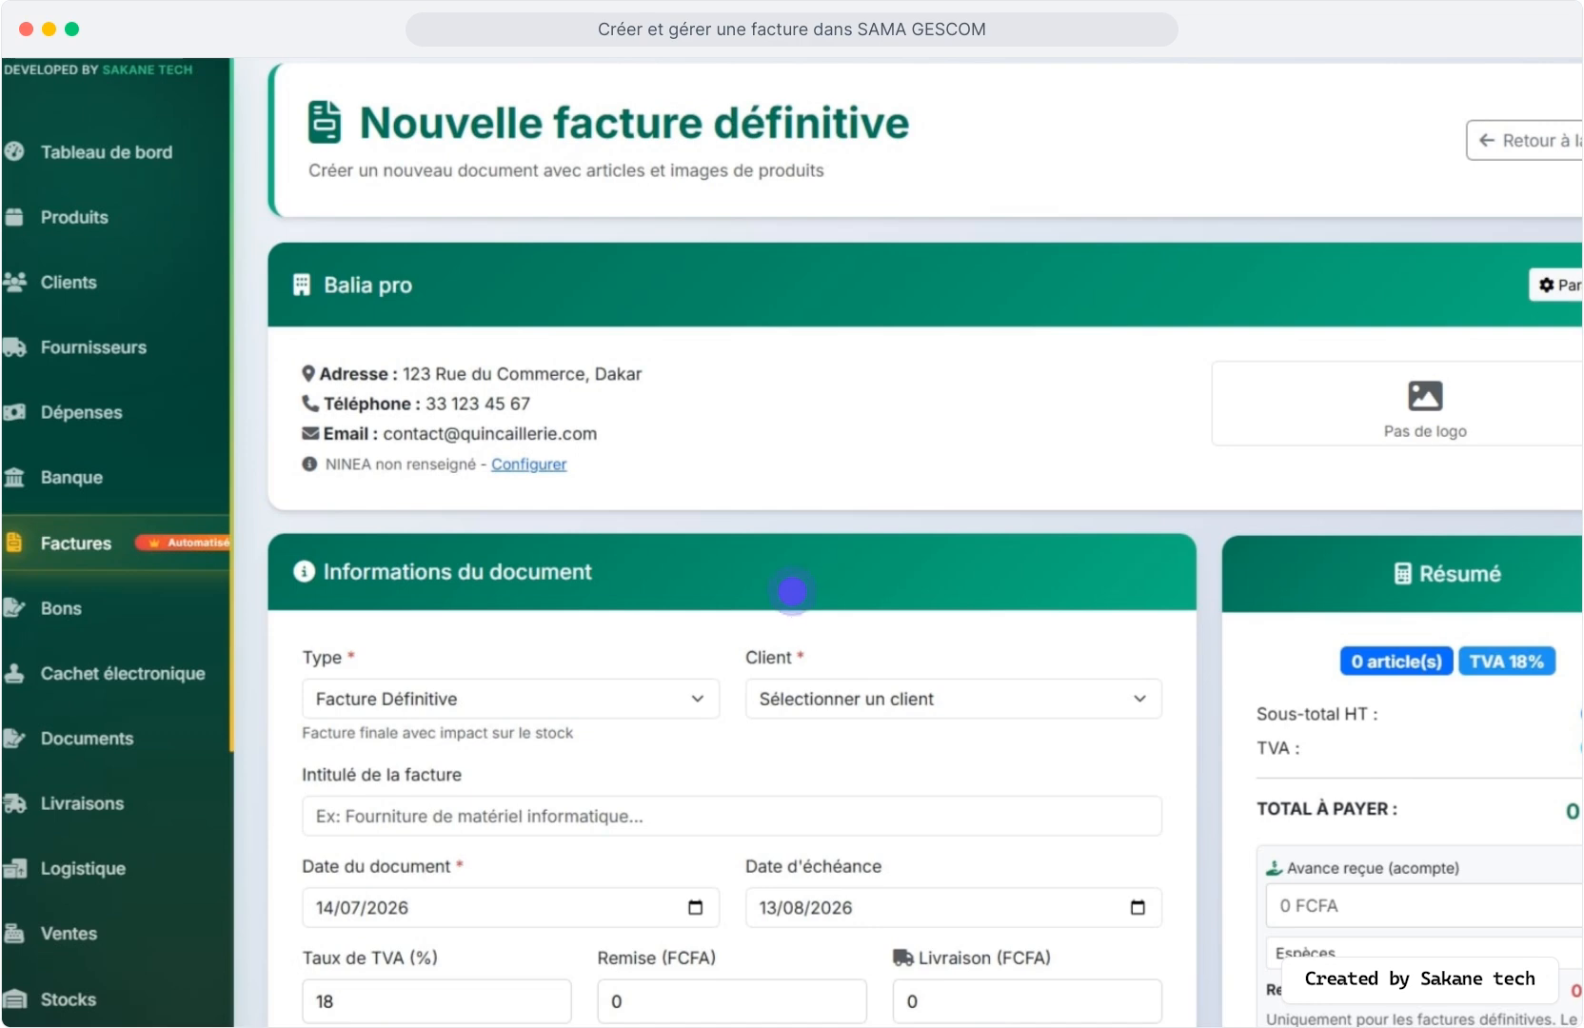
left_click(571, 699)
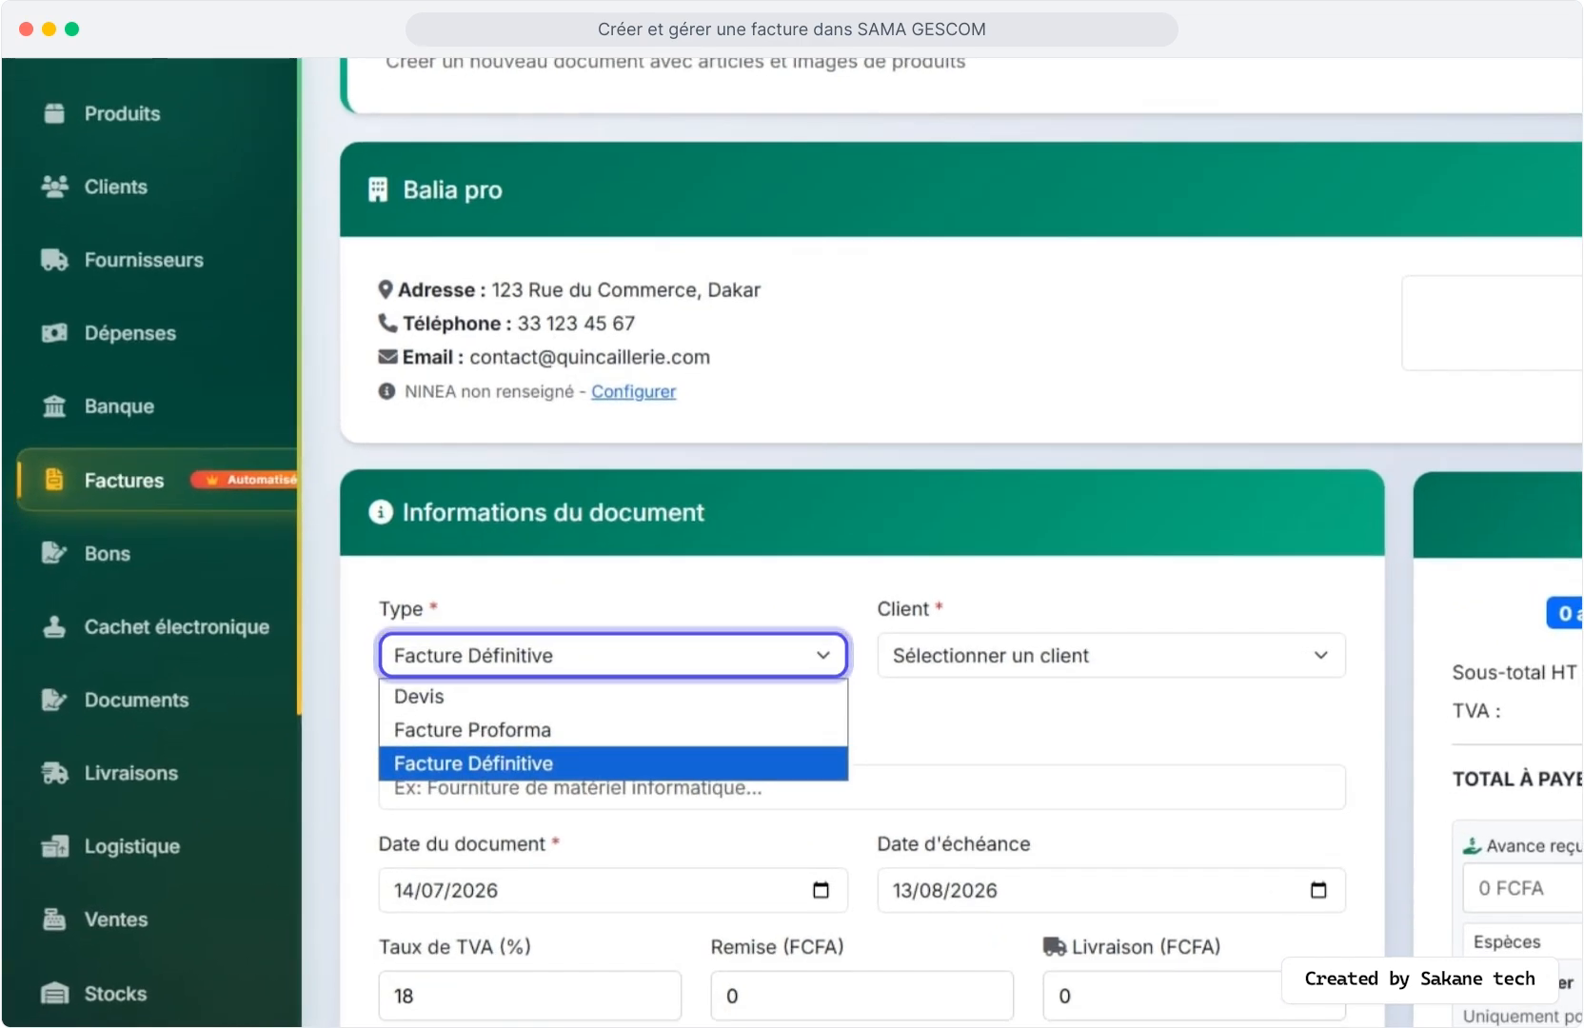
left_click(614, 763)
- Select the second listed customer as the client and title the invoice "vente de boisssons"
left_click(1111, 656)
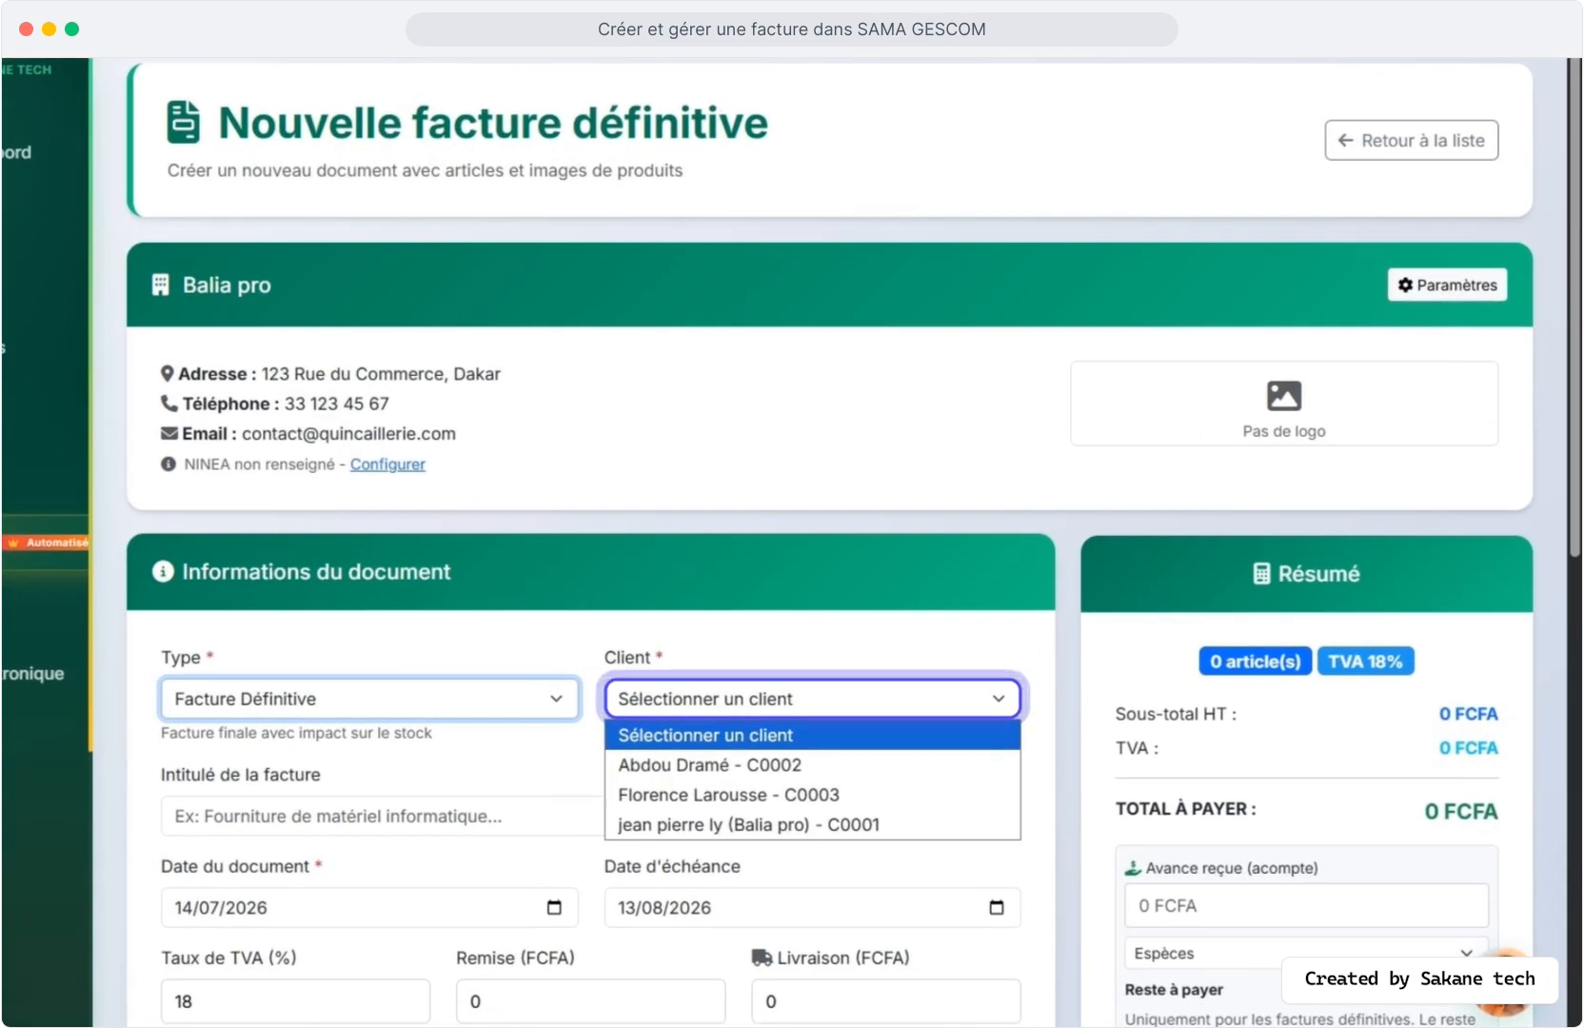
left_click(728, 795)
left_click(591, 817)
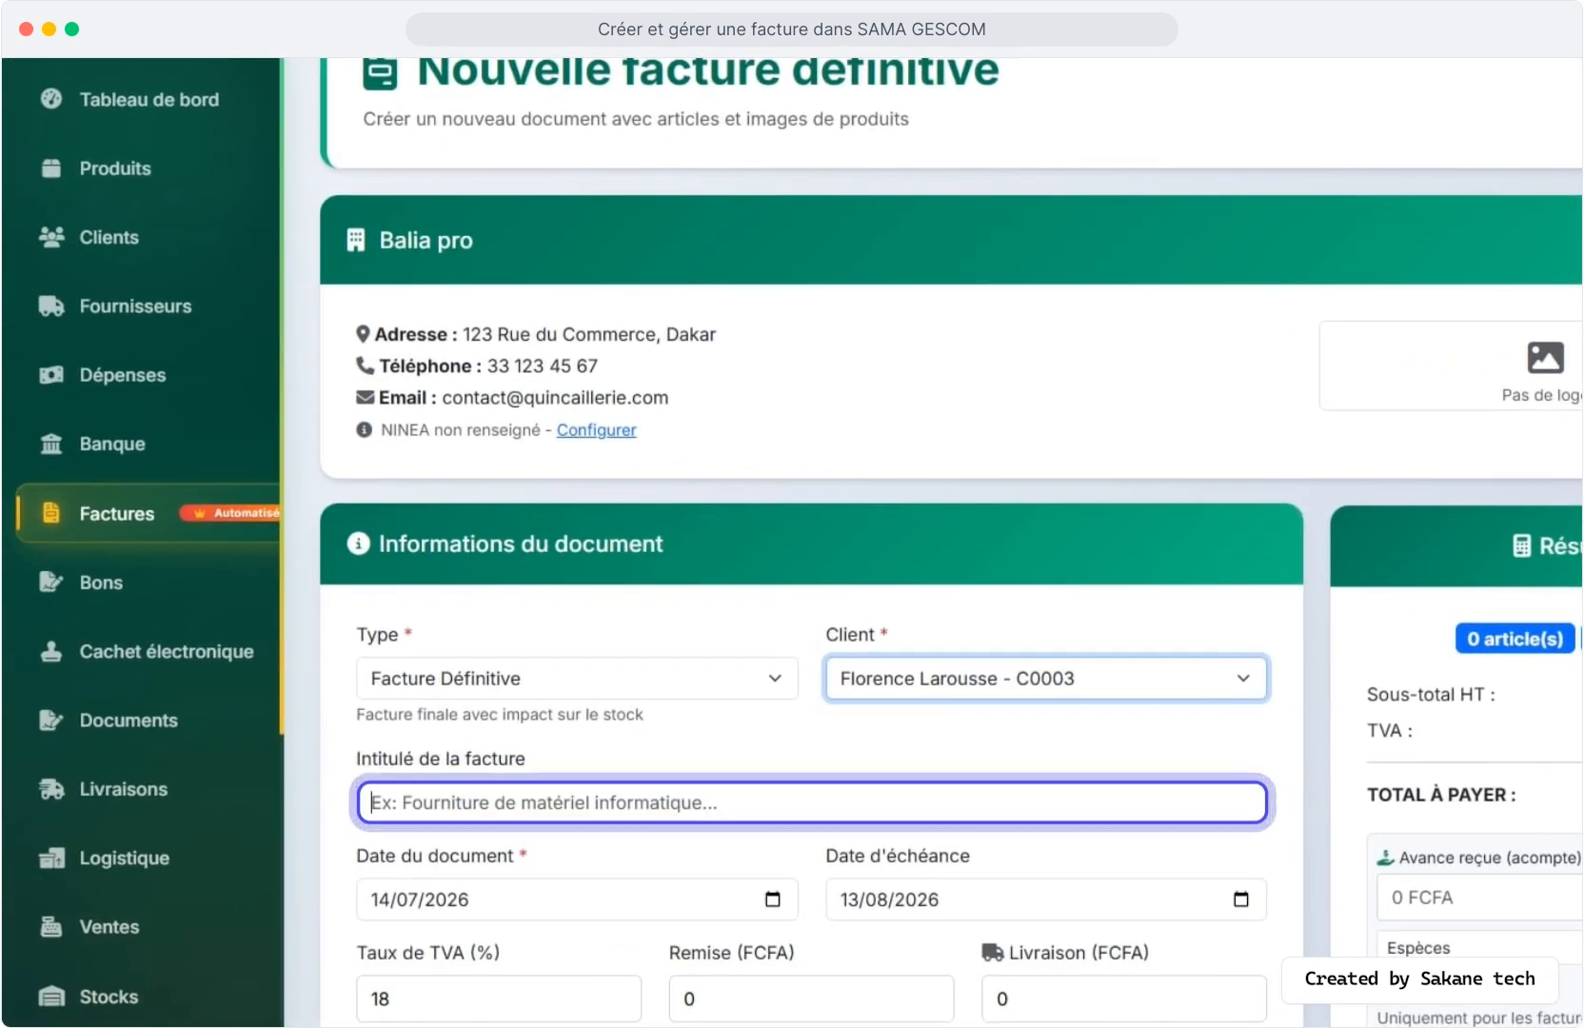
type("vente de boisssons")
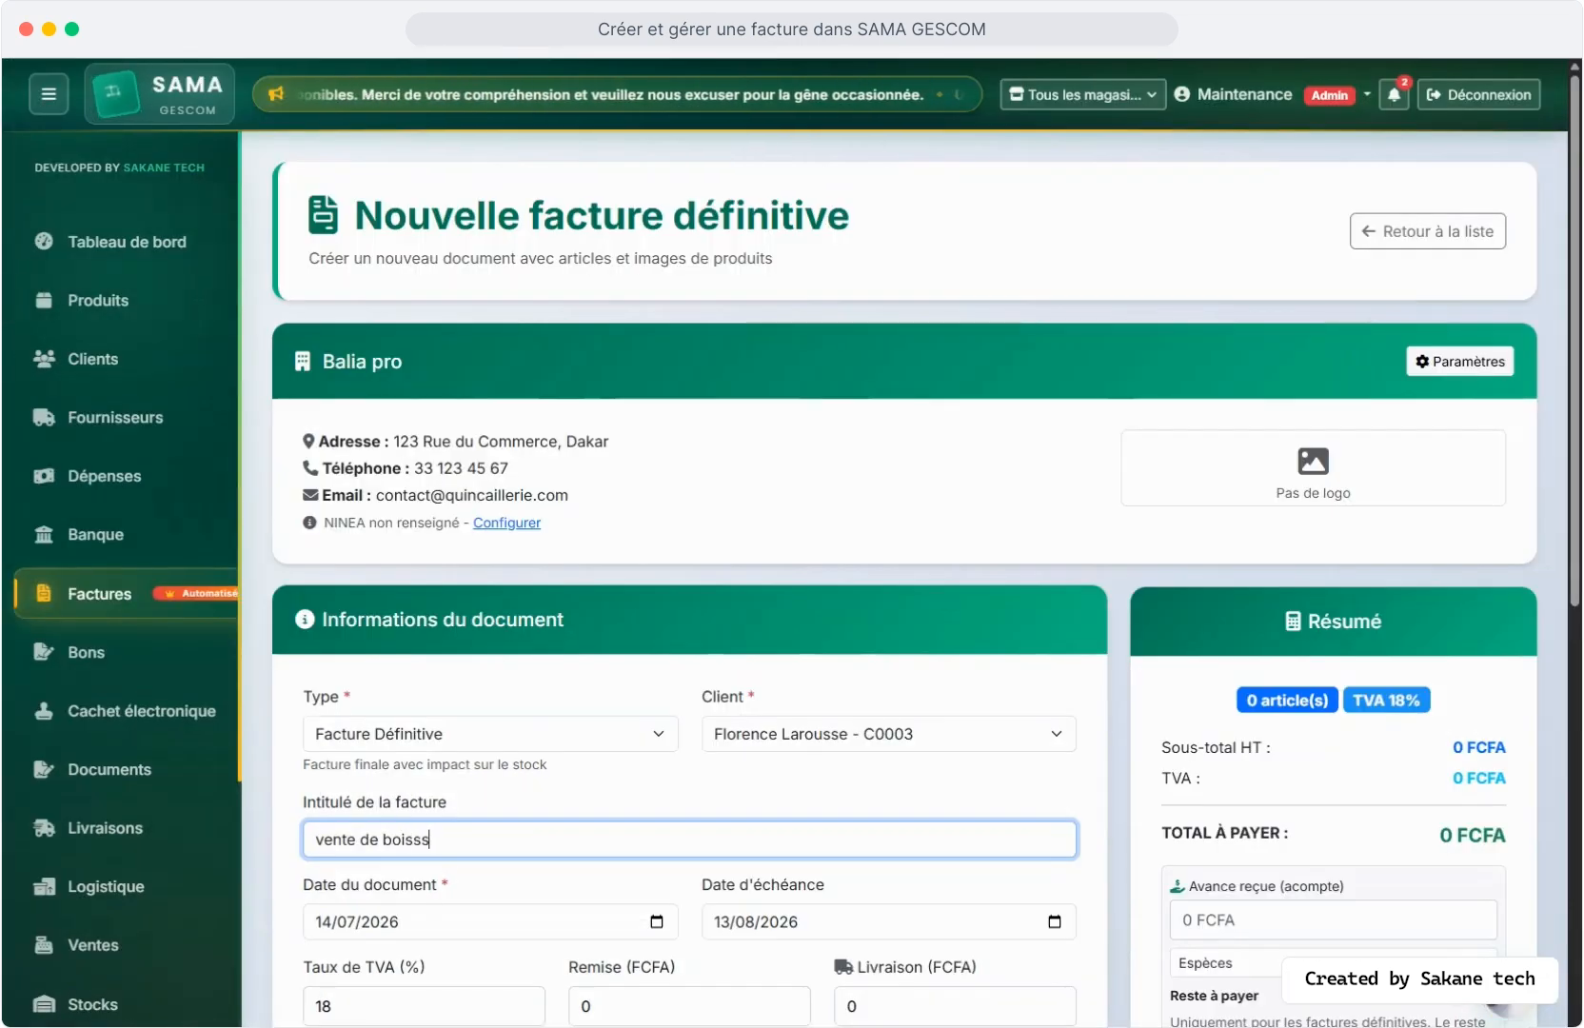
left_click(546, 928)
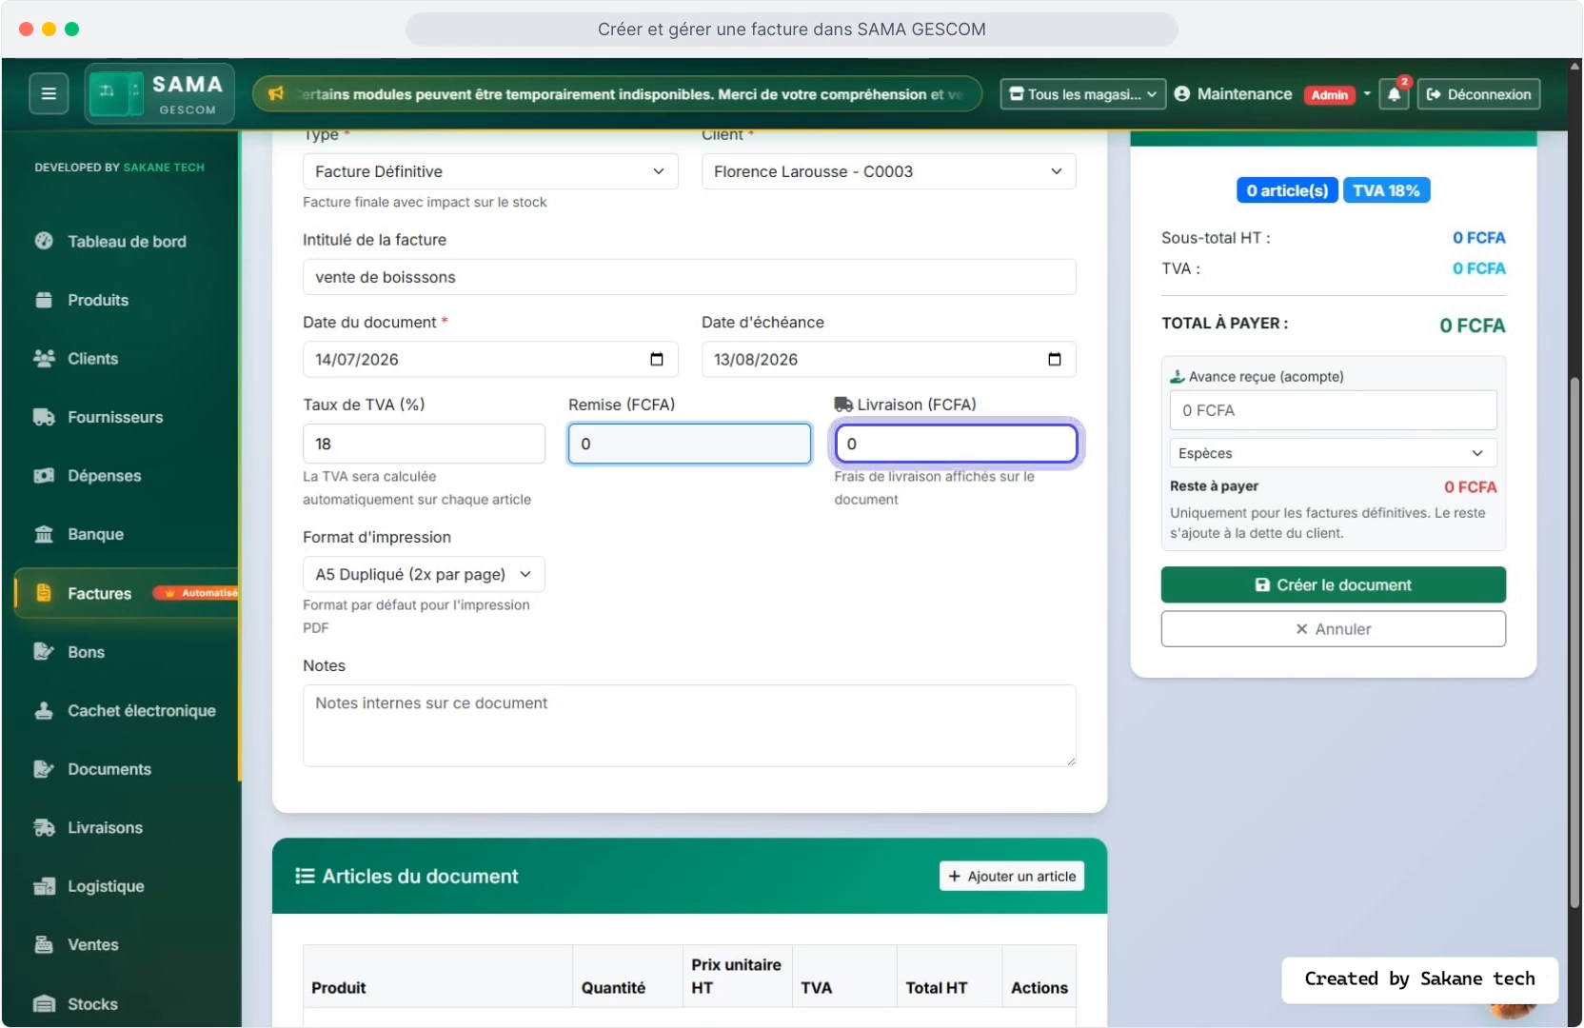
left_click(956, 444)
left_click(423, 574)
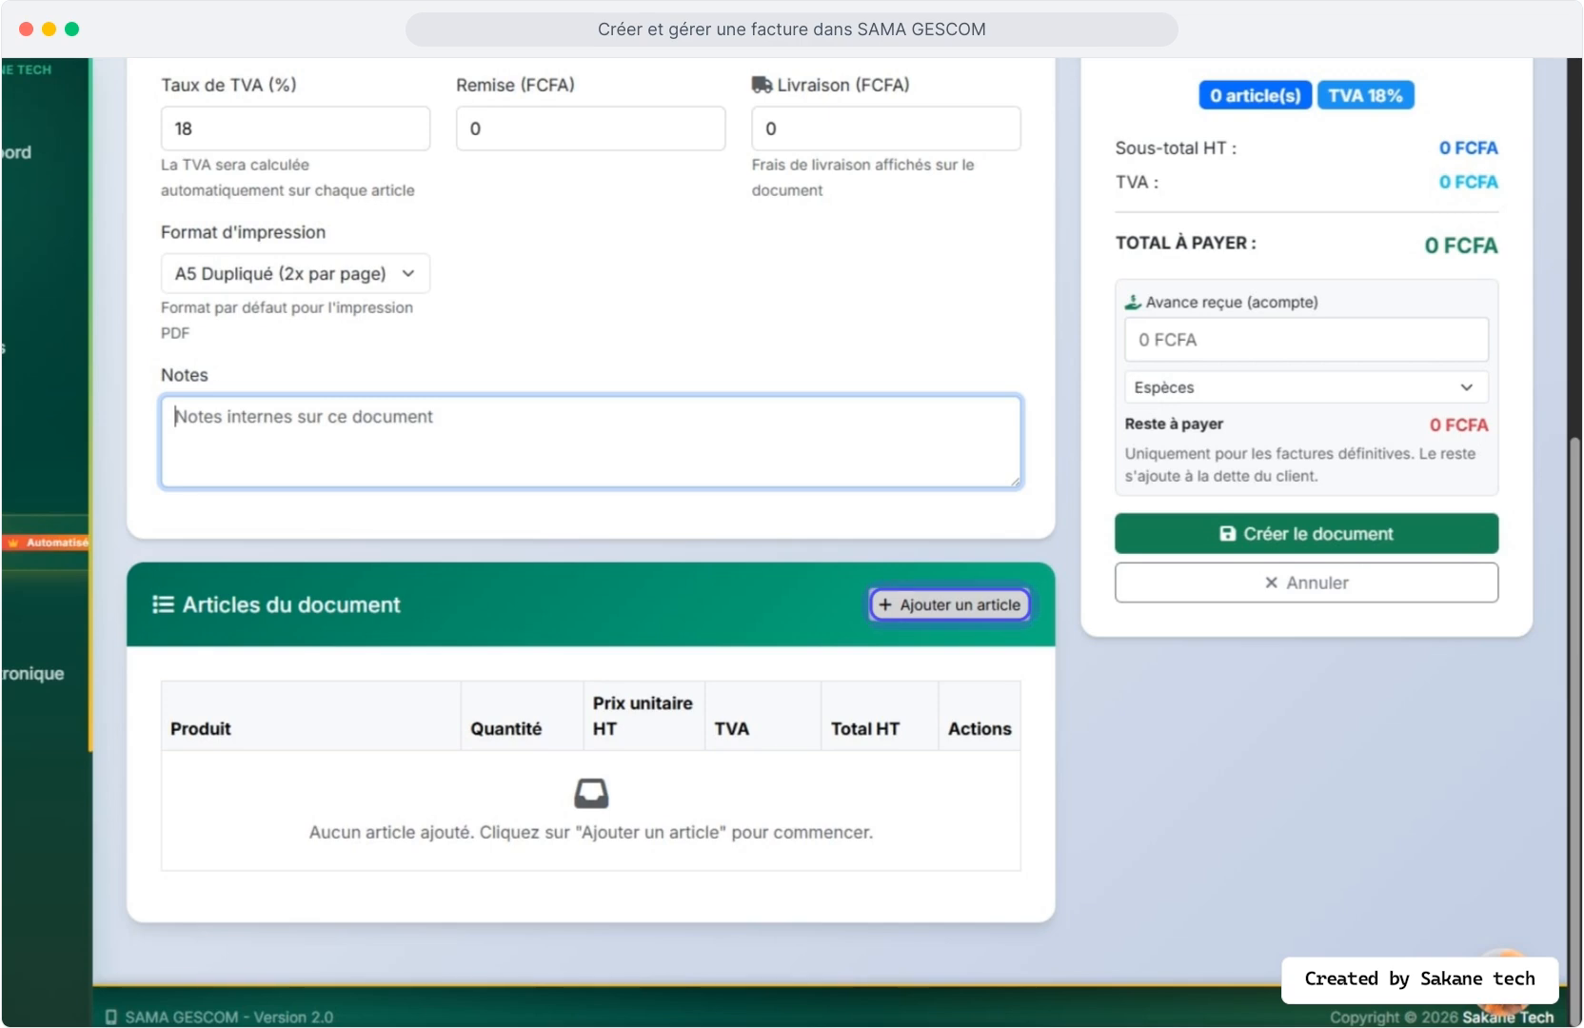
- Add the product Soda Orange to the invoice with a quantity of 10
left_click(950, 605)
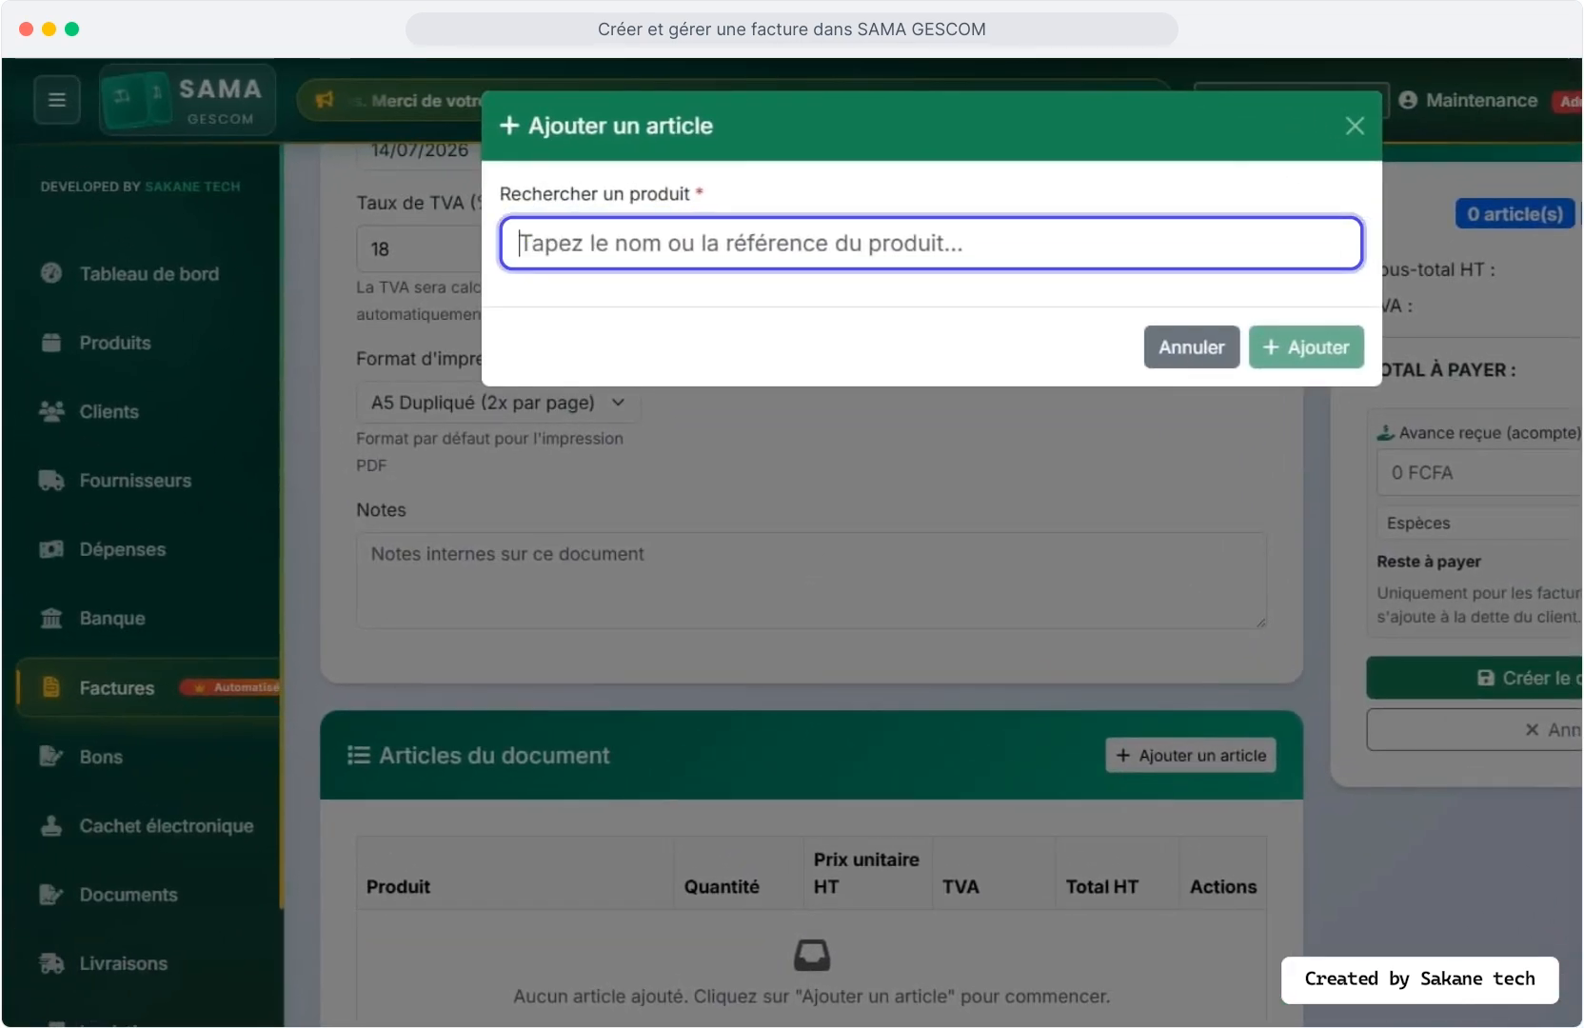
type("s")
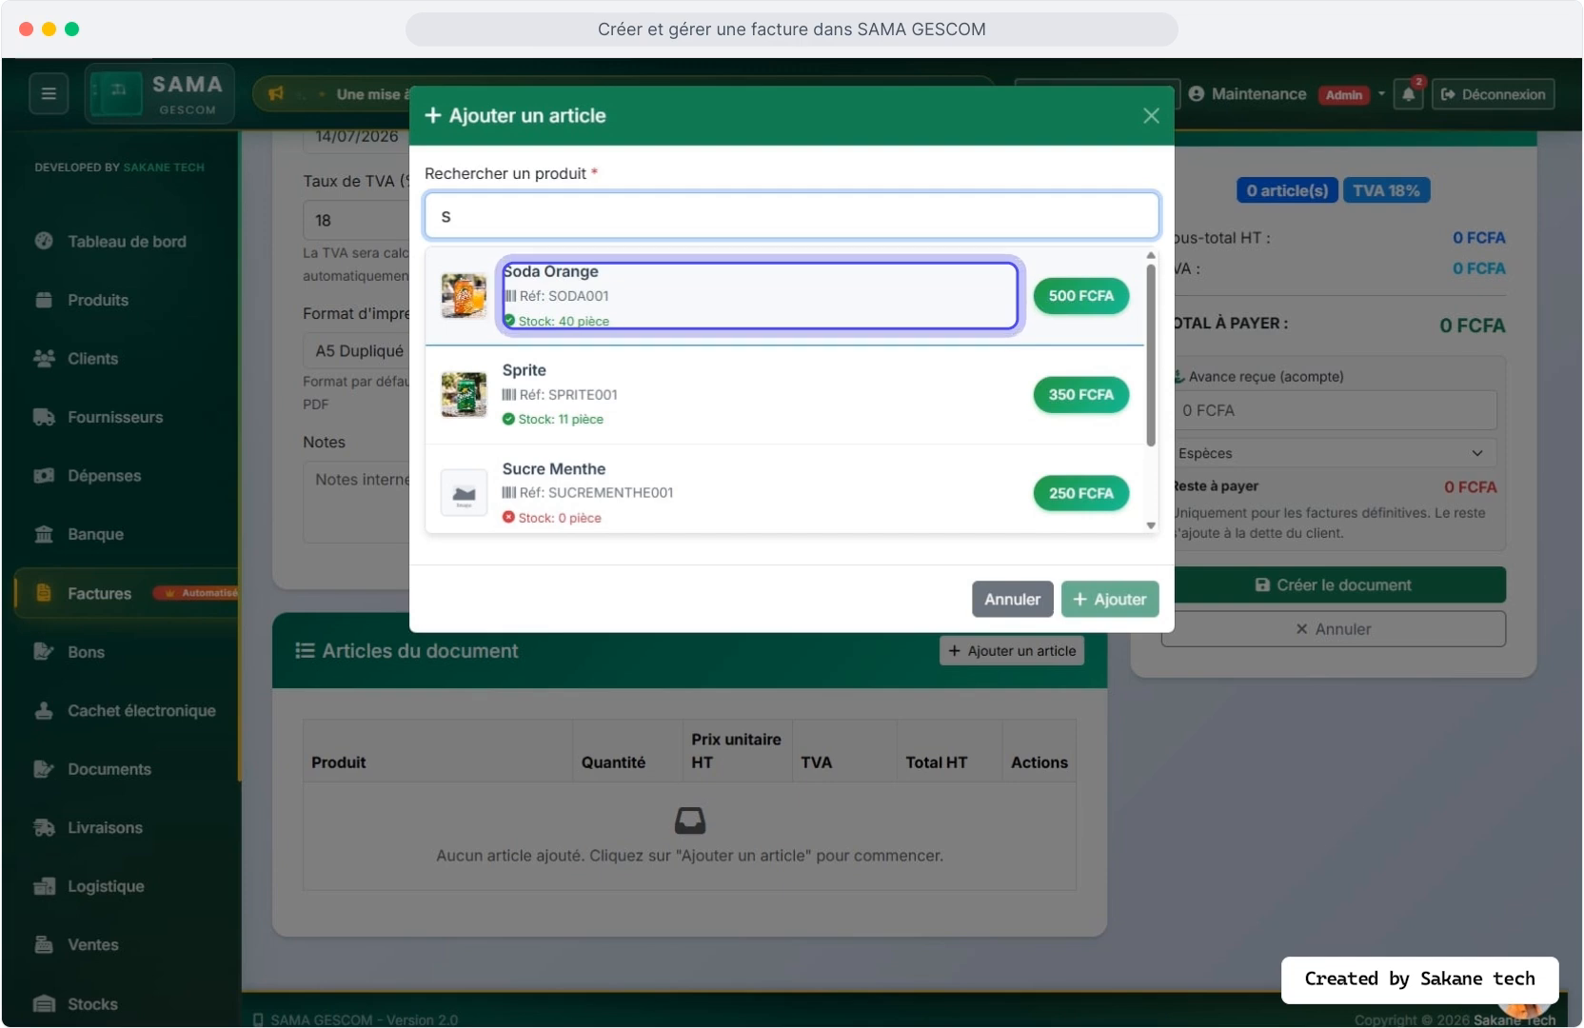
left_click(760, 296)
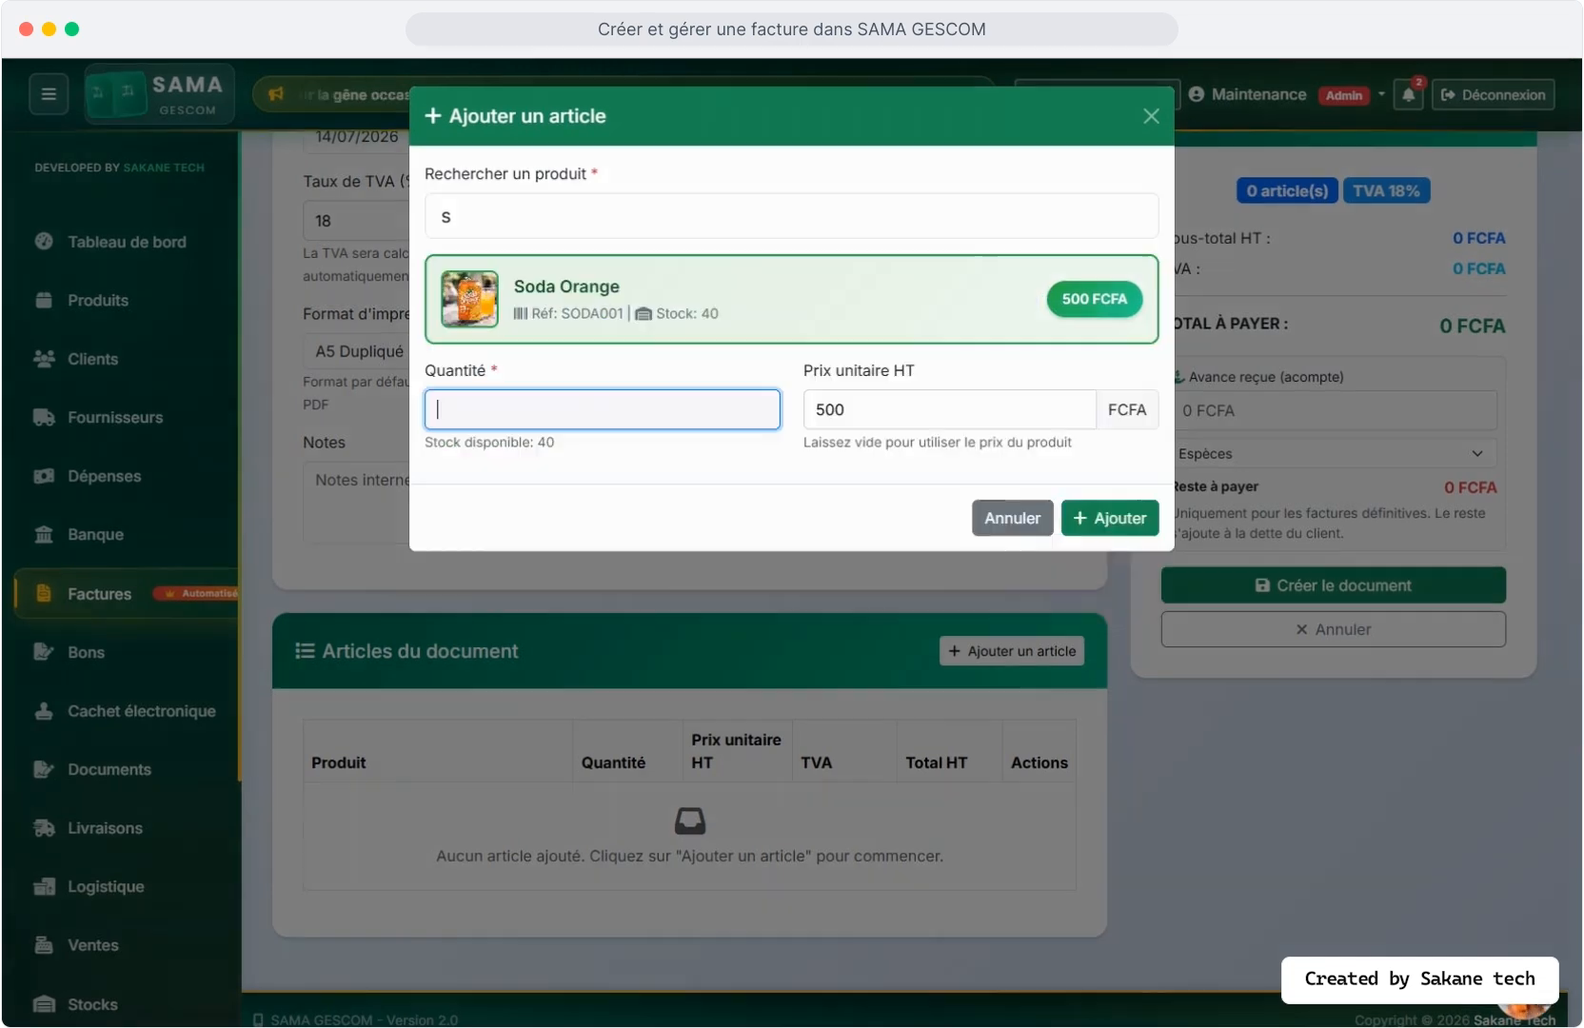
type("10")
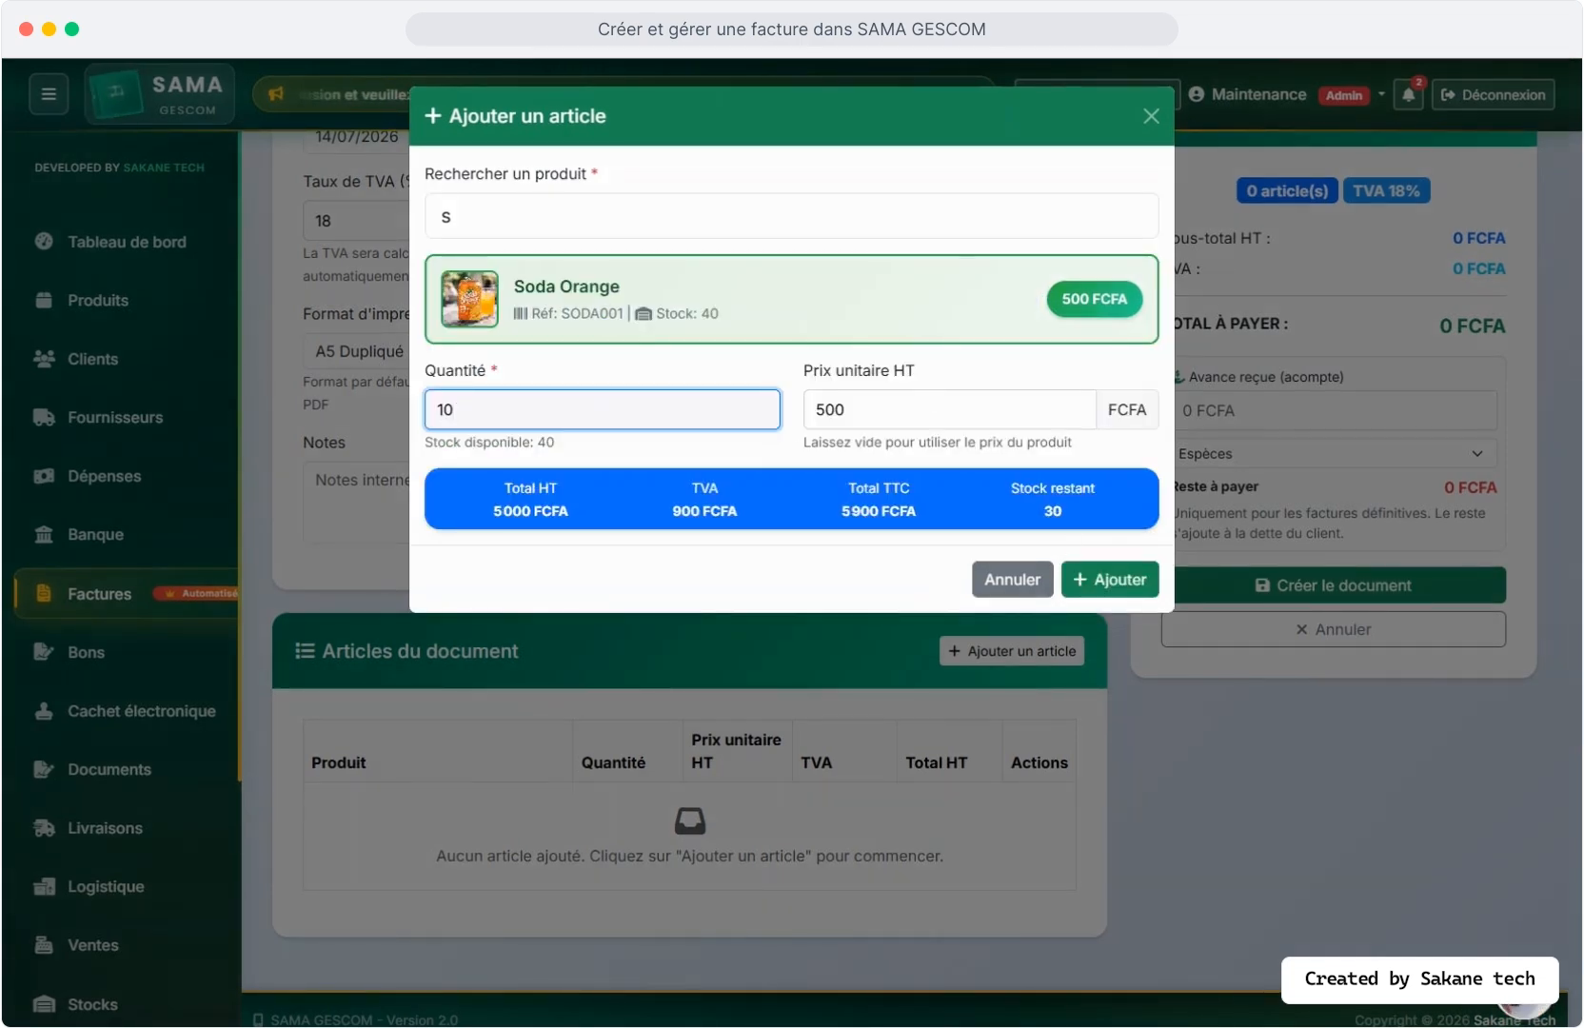
left_click(1093, 580)
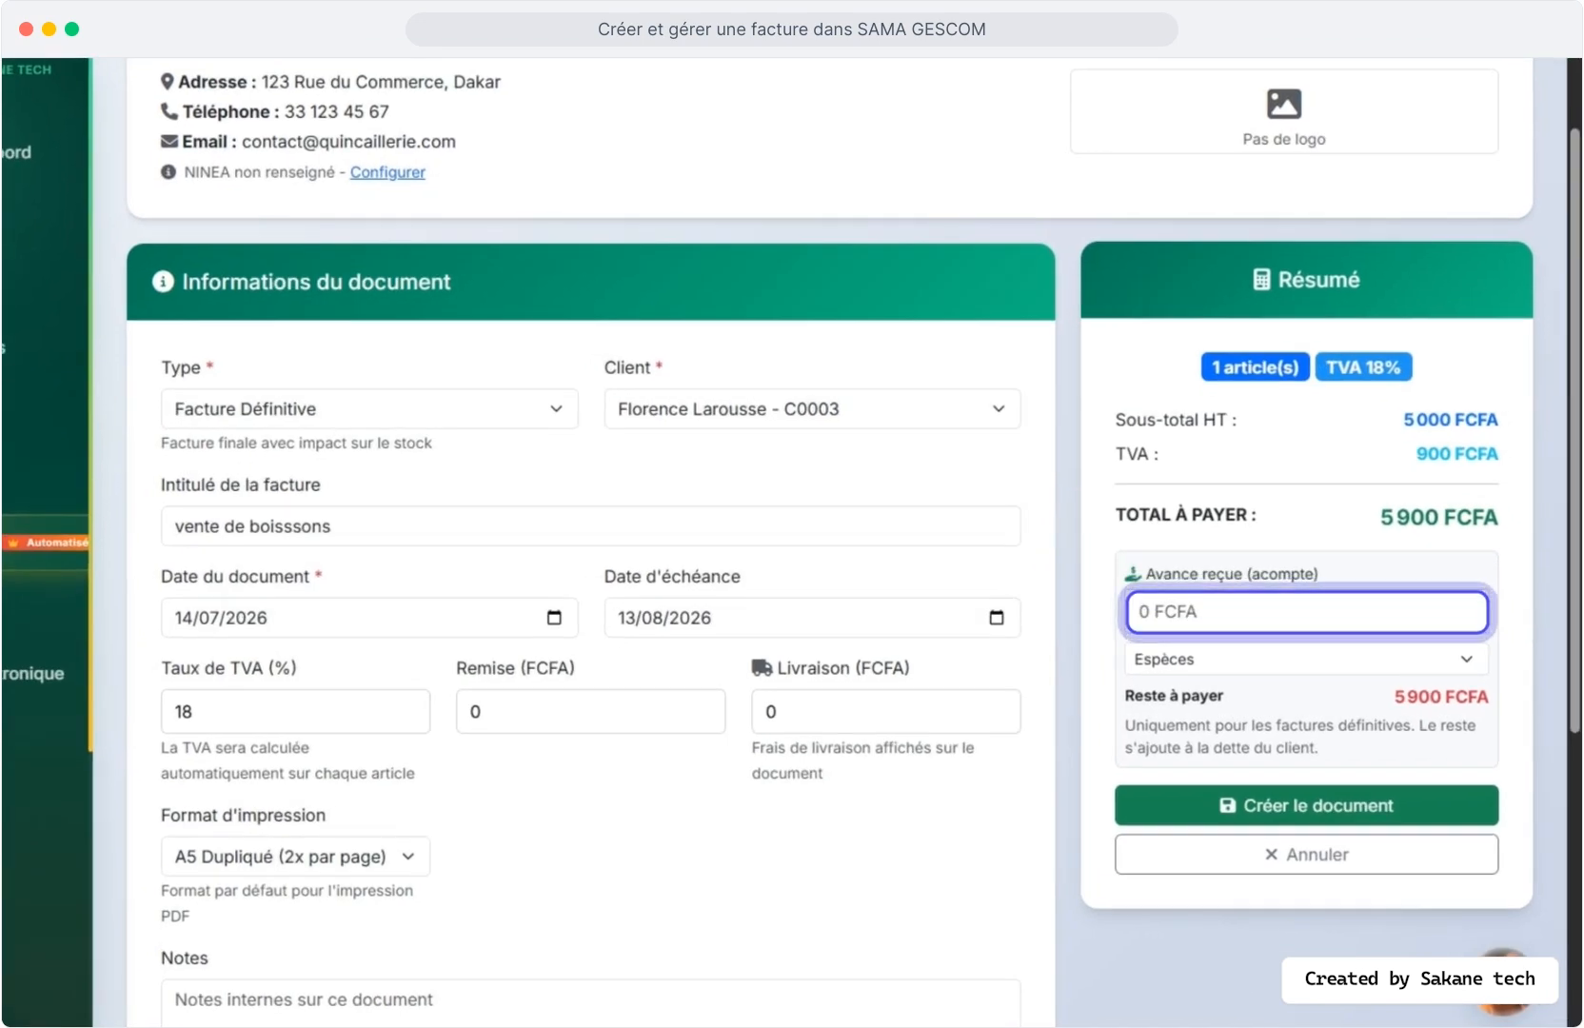
- Enter a received advance of 1000 FCFA paid by Wave and create the invoice
type("1")
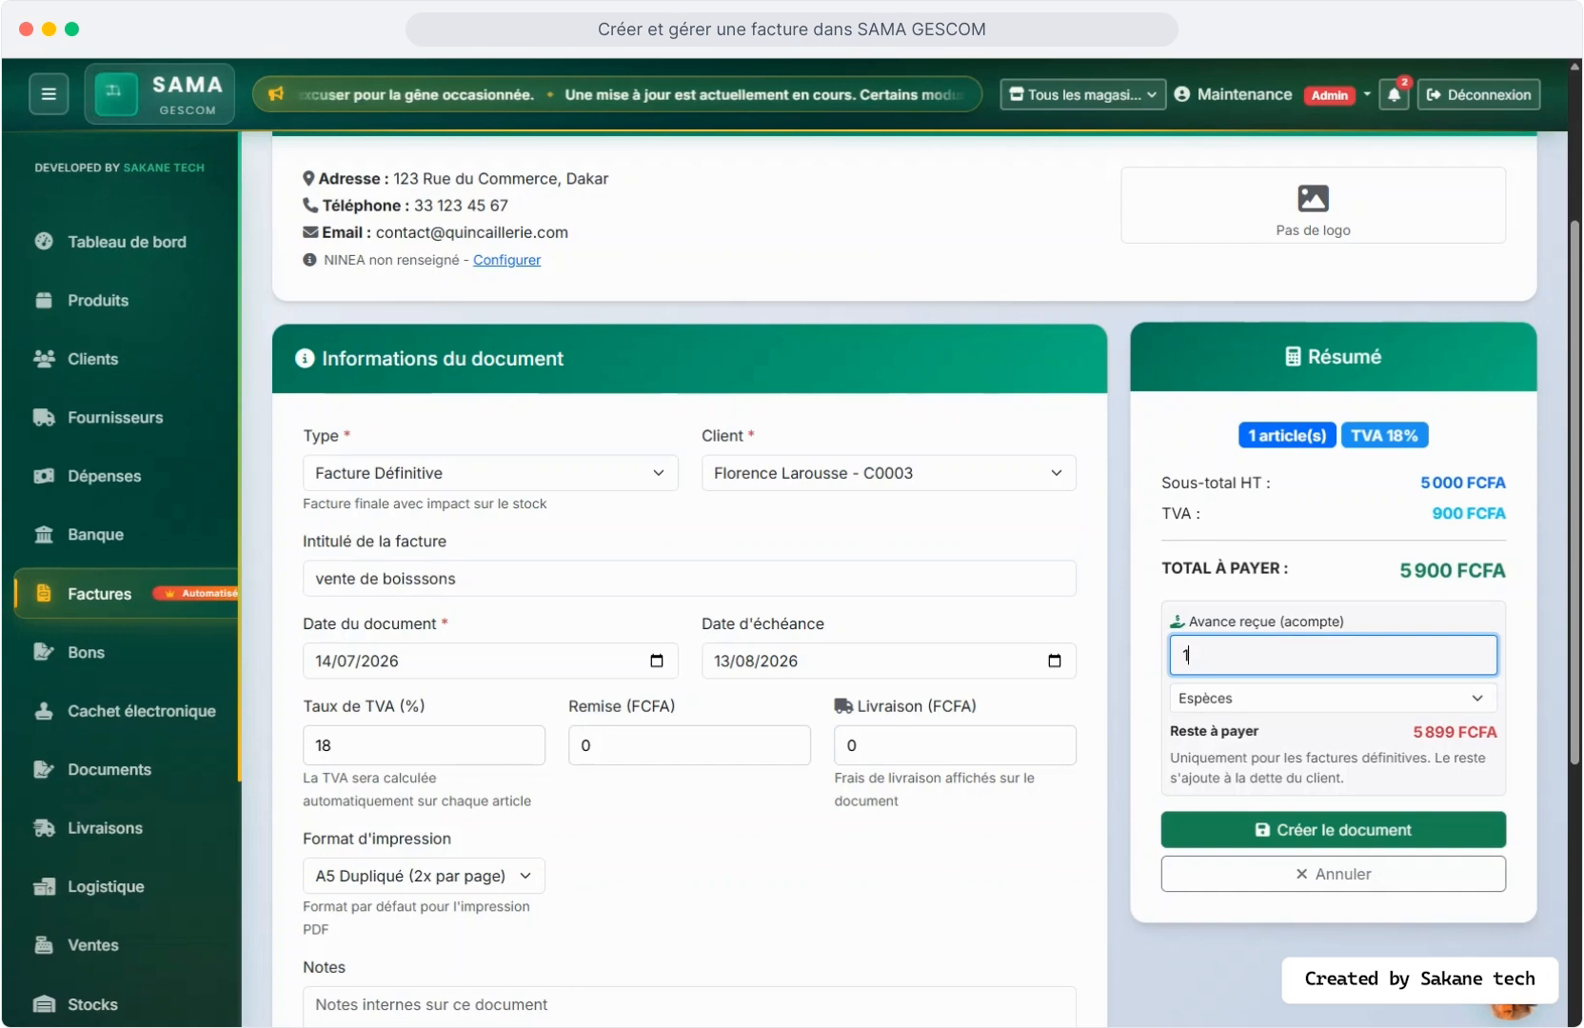
type("000")
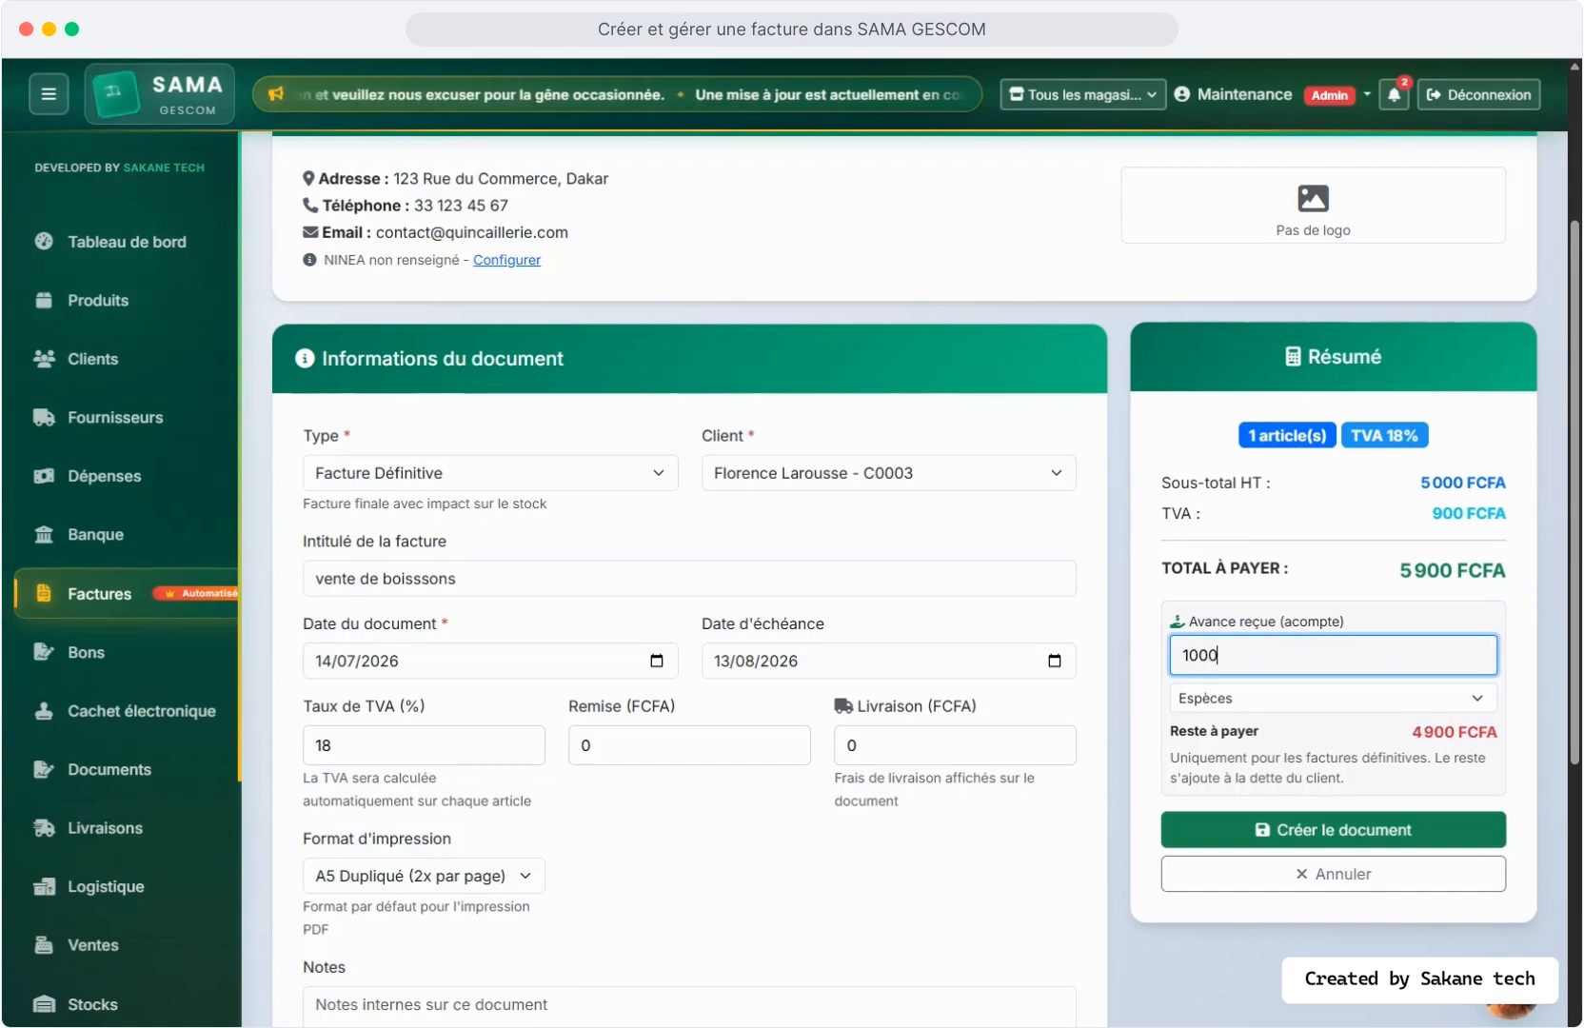
left_click(1322, 701)
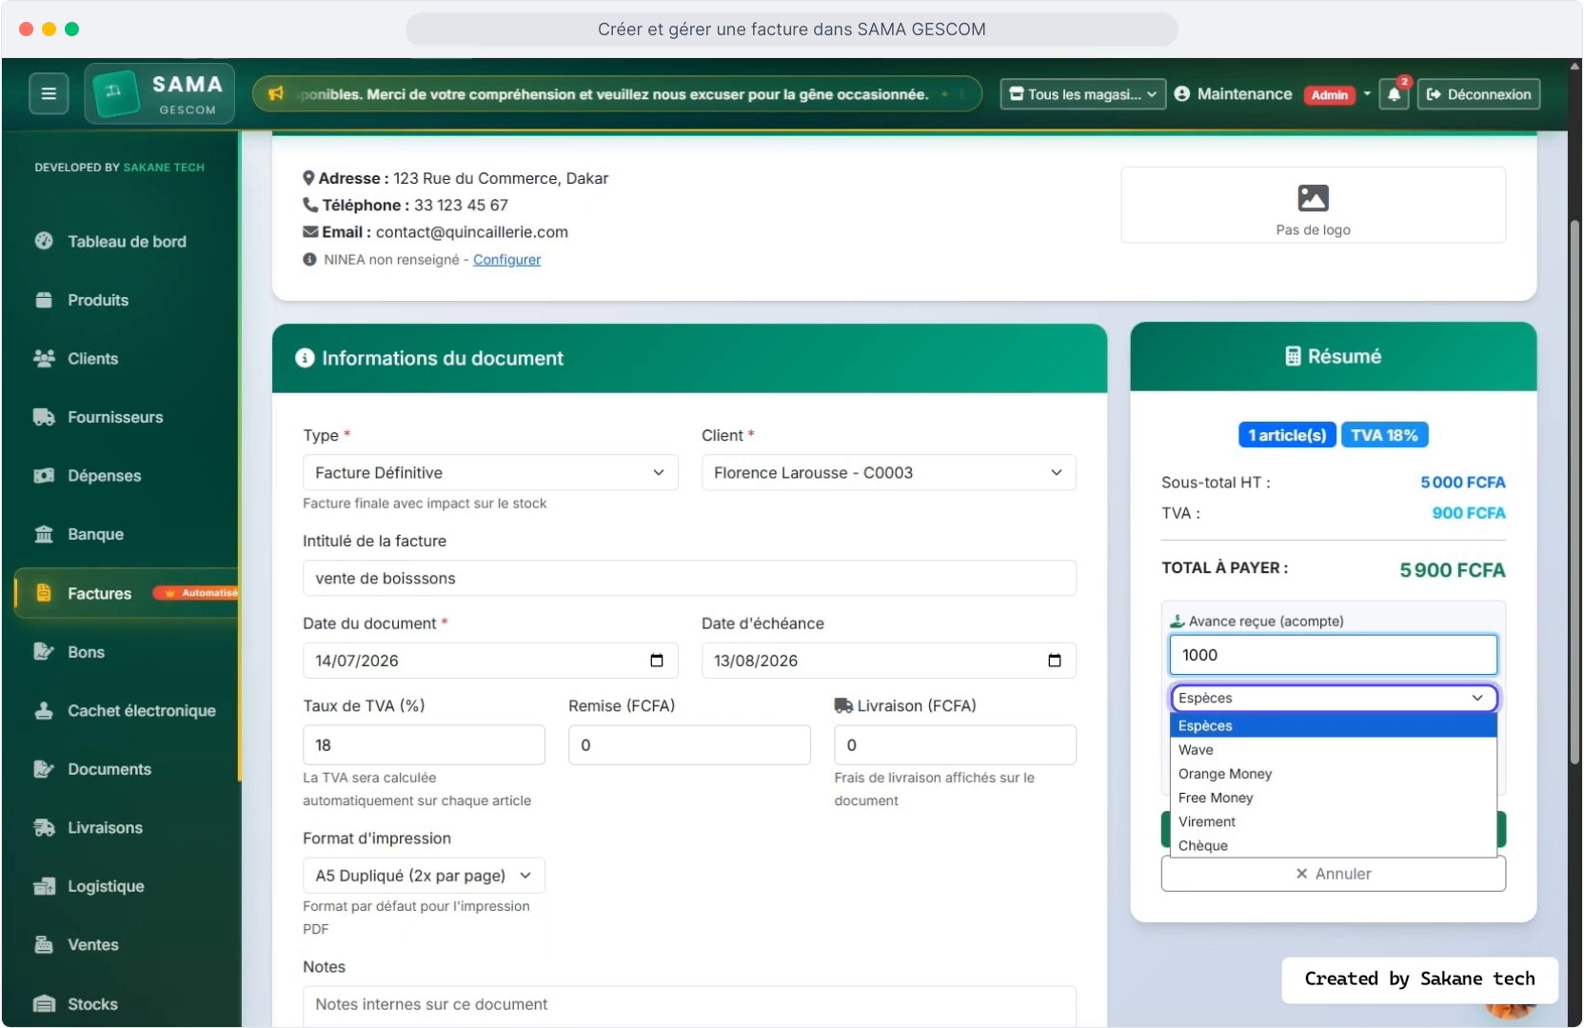
left_click(1197, 750)
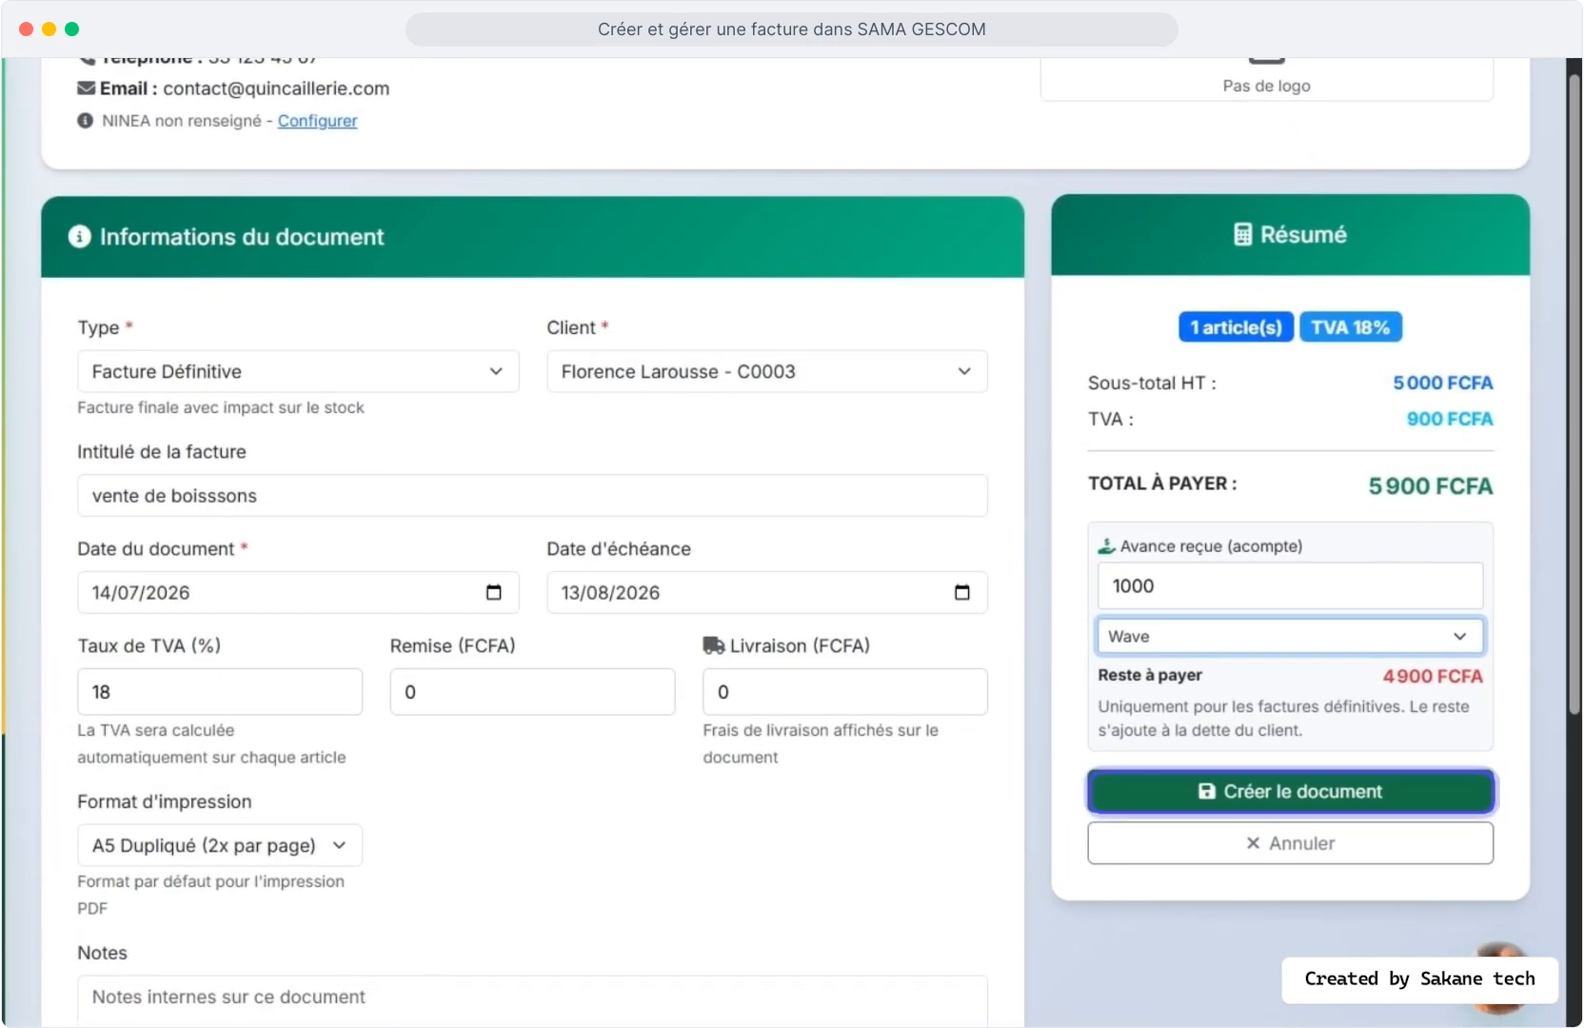
left_click(1291, 792)
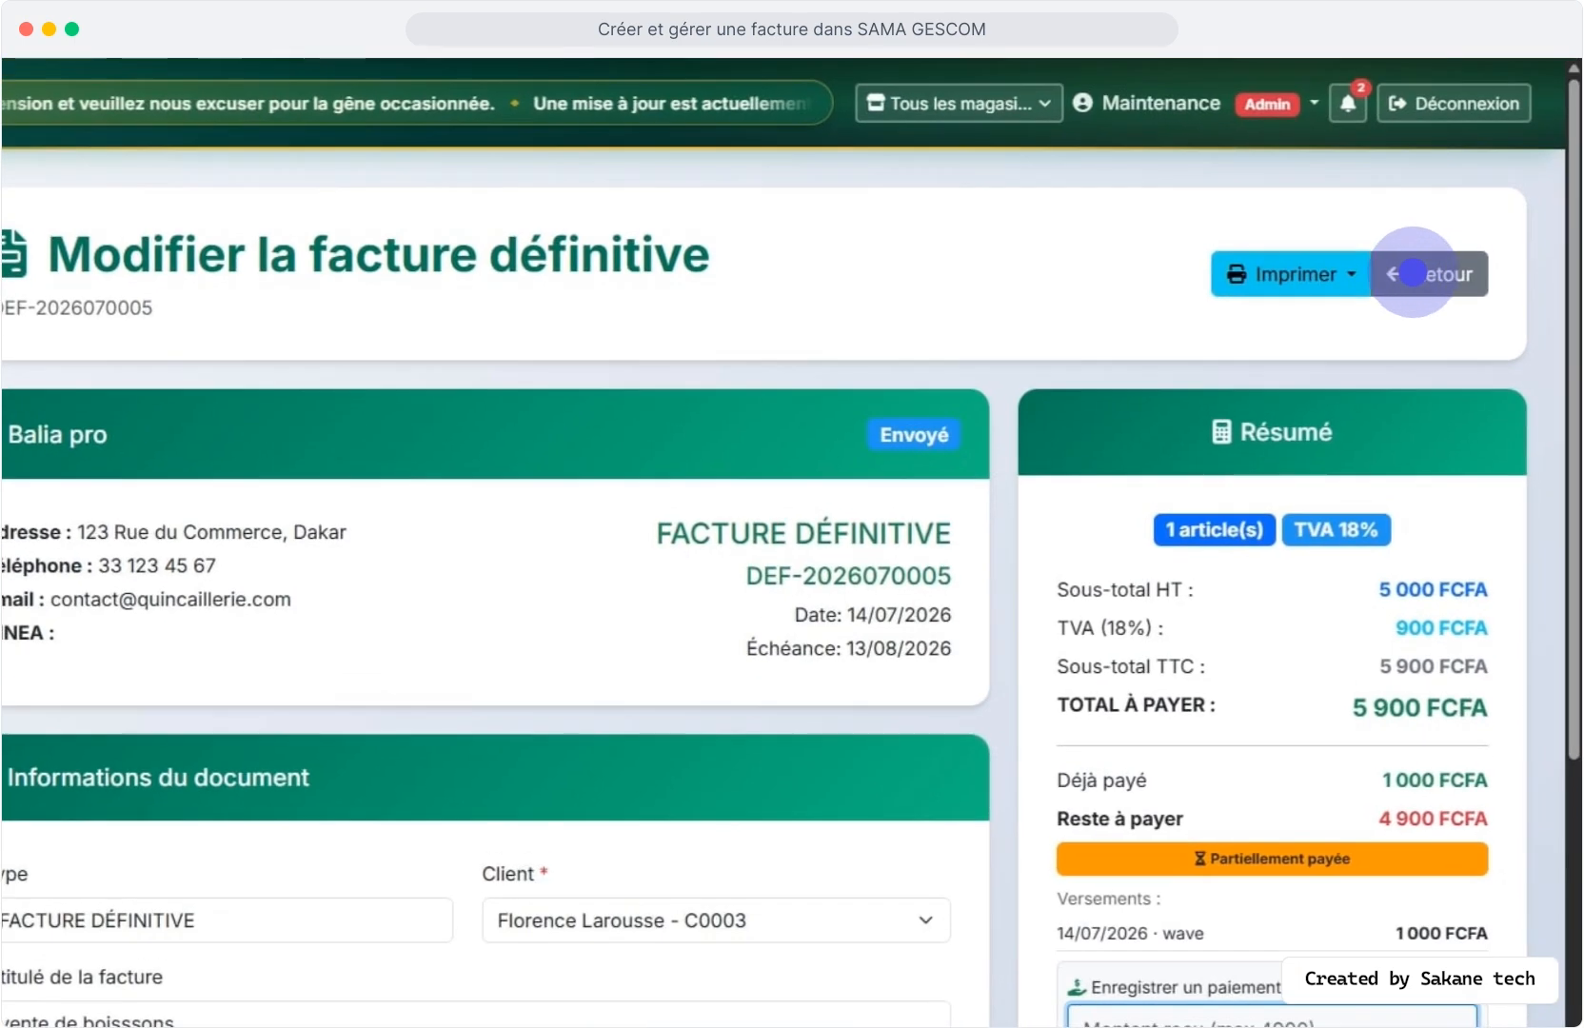
- Return to the document list and generate the printable version of the newest invoice in orange
left_click(1413, 273)
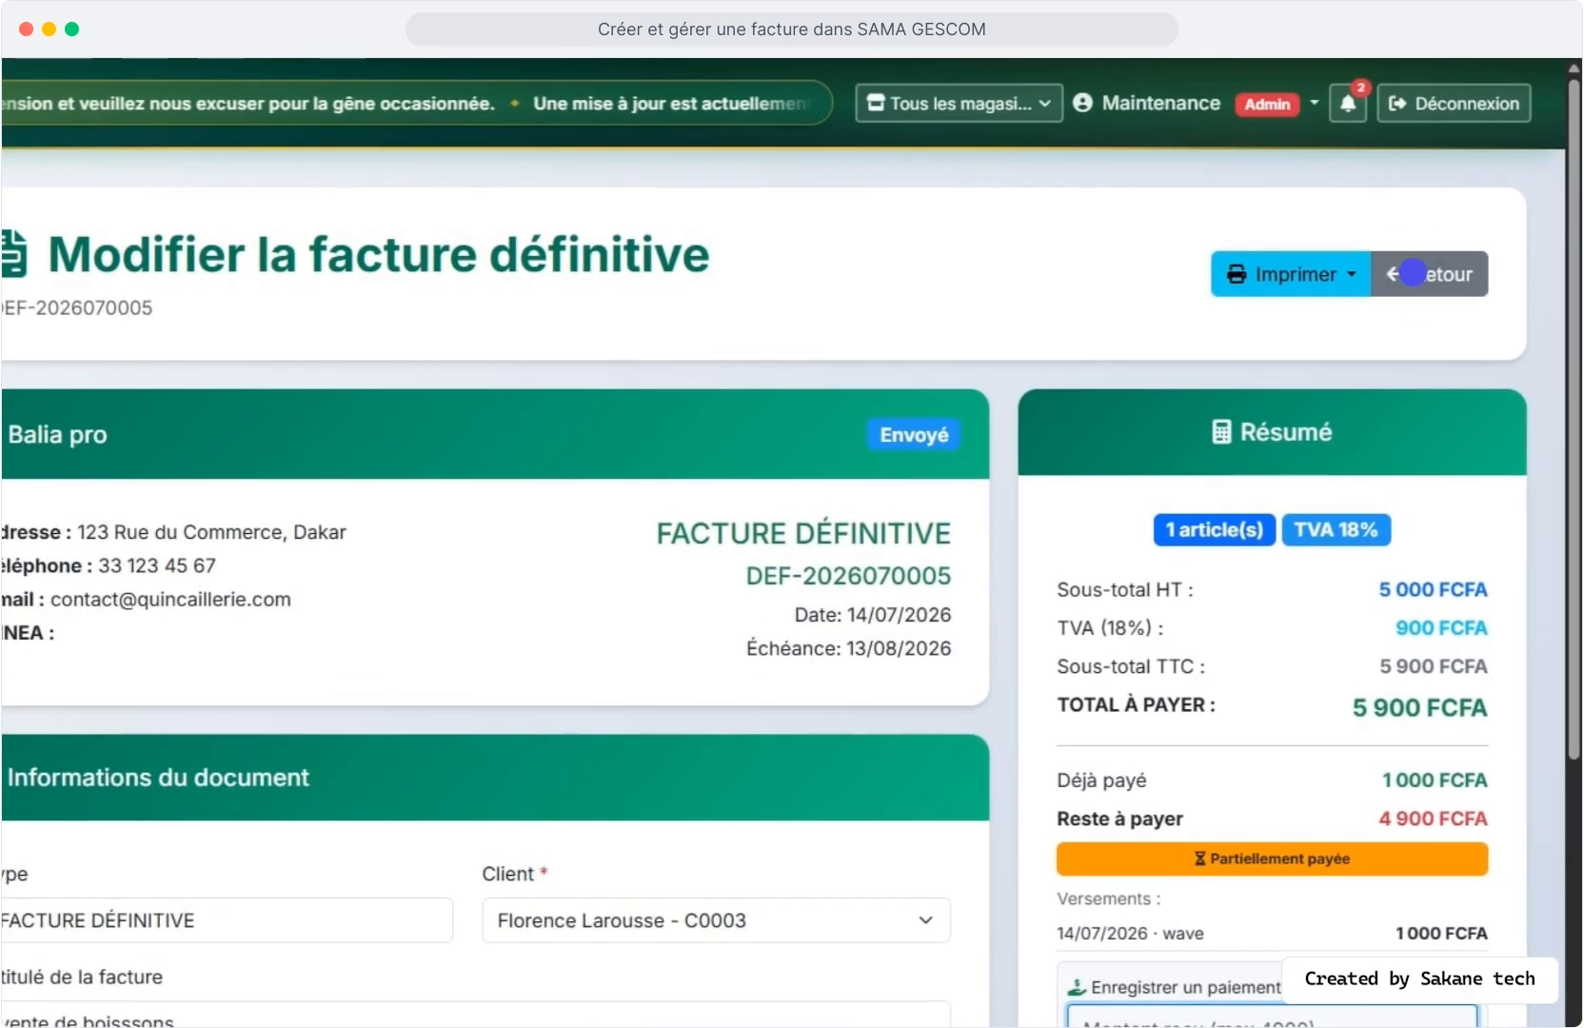
left_click(1413, 274)
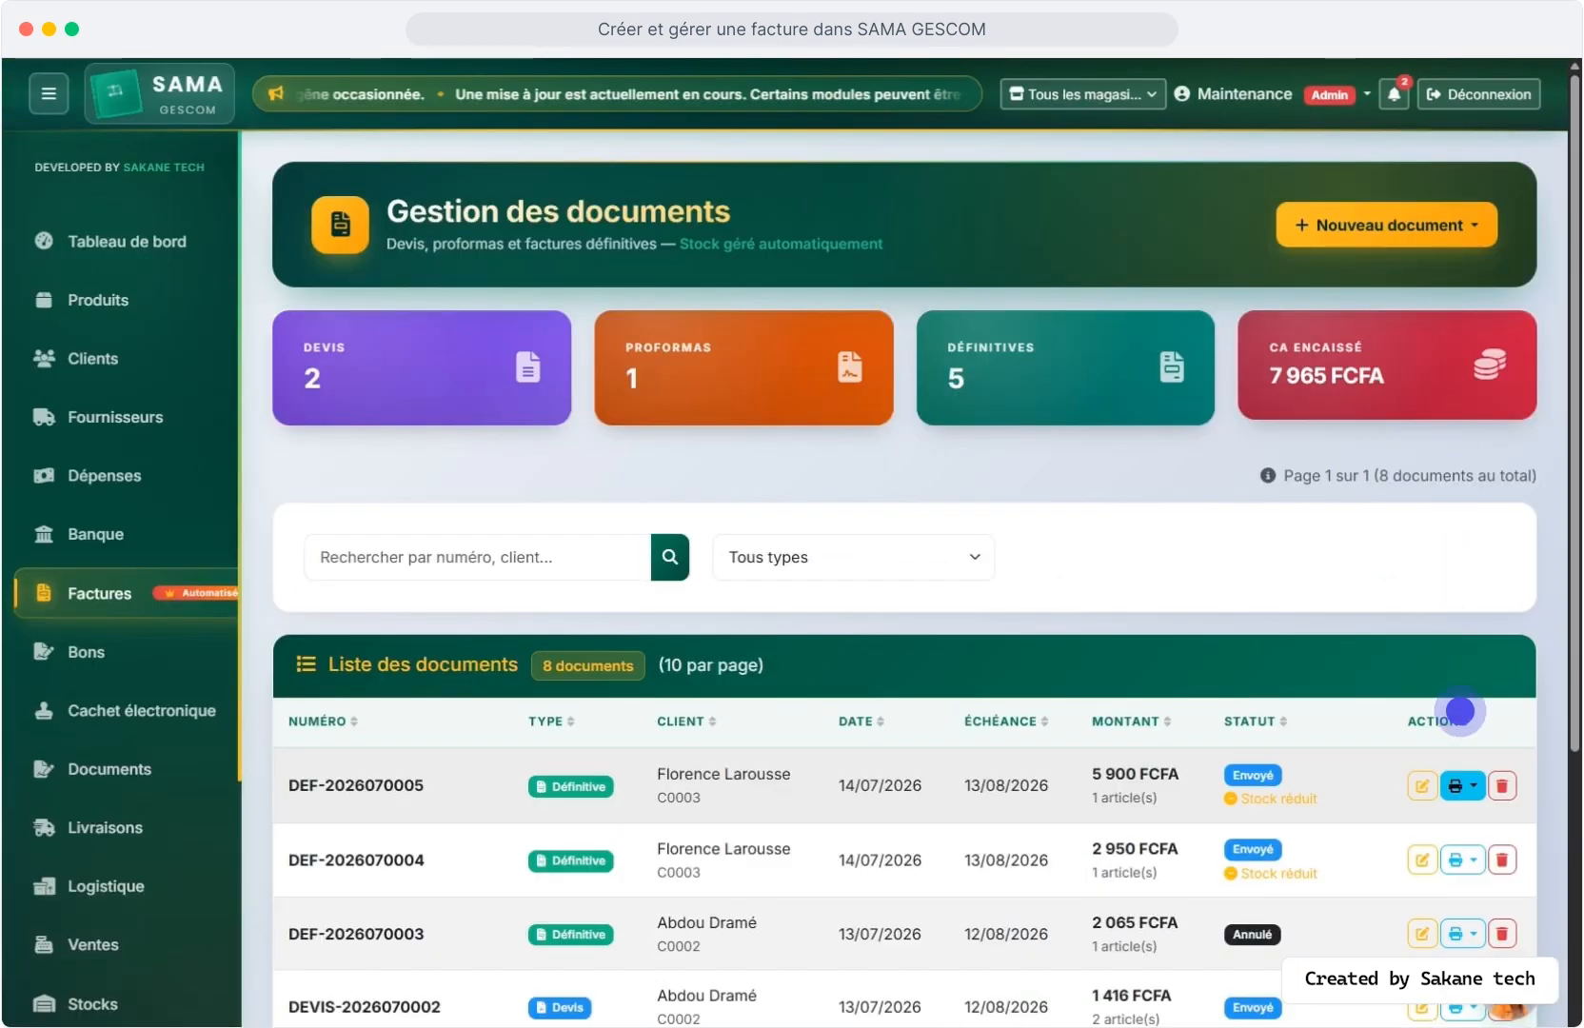
left_click(1462, 788)
left_click(1461, 788)
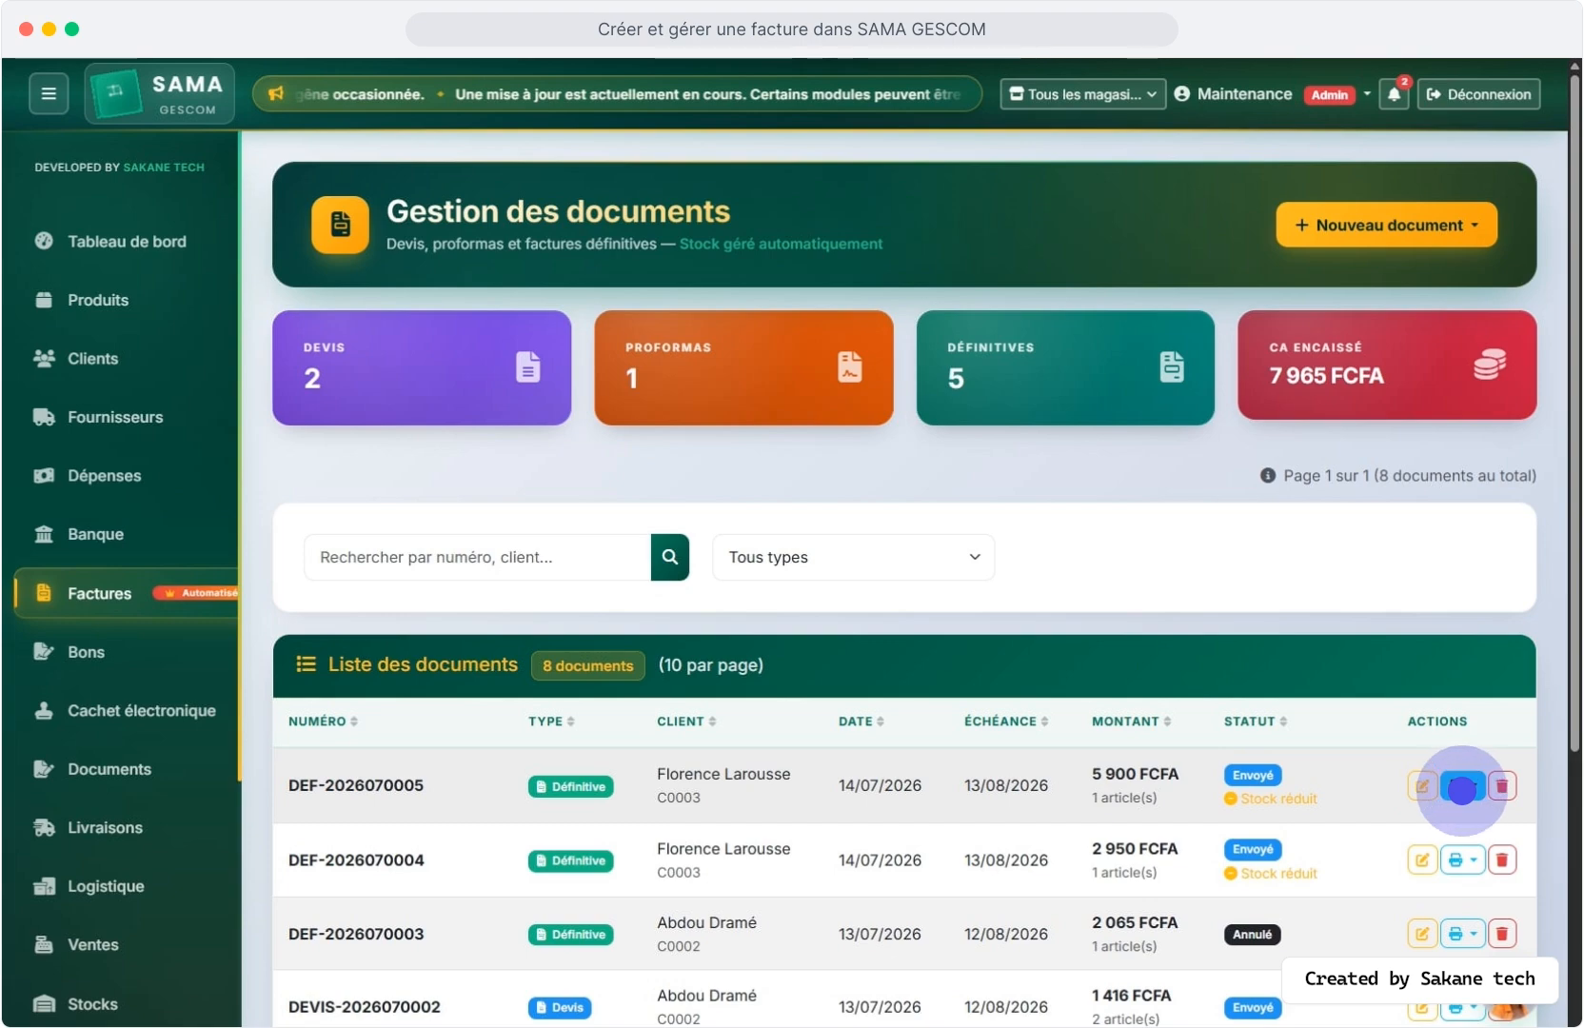
left_click(1462, 788)
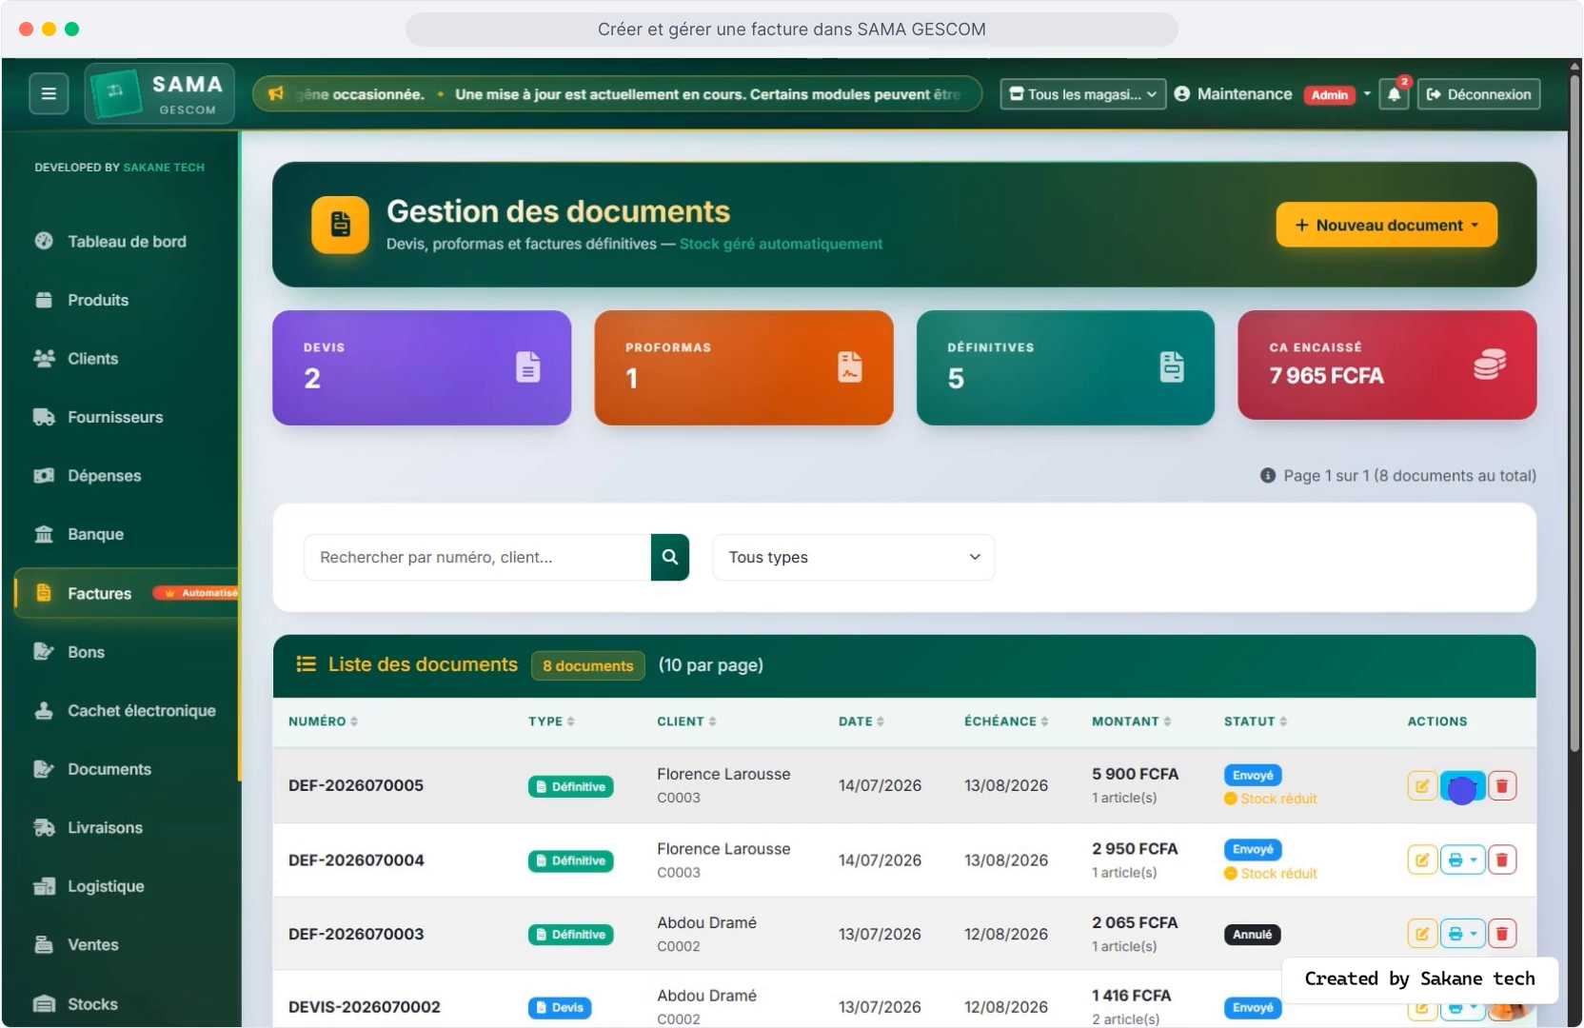
left_click(1461, 789)
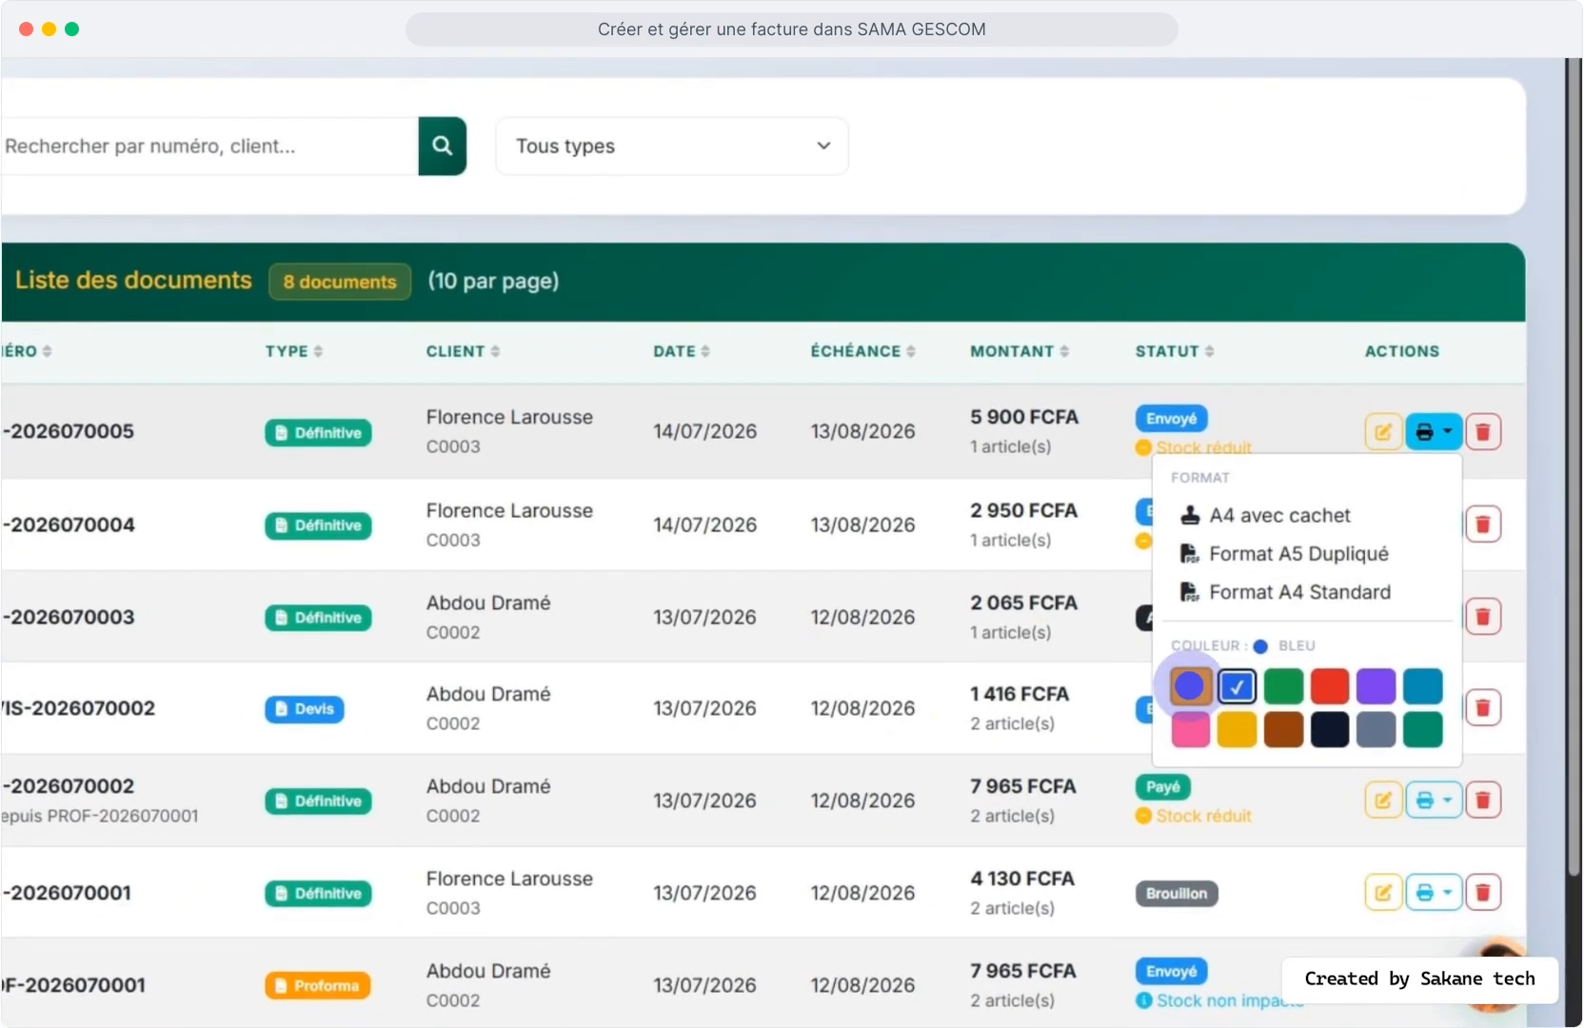
left_click(1268, 988)
left_click(1190, 685)
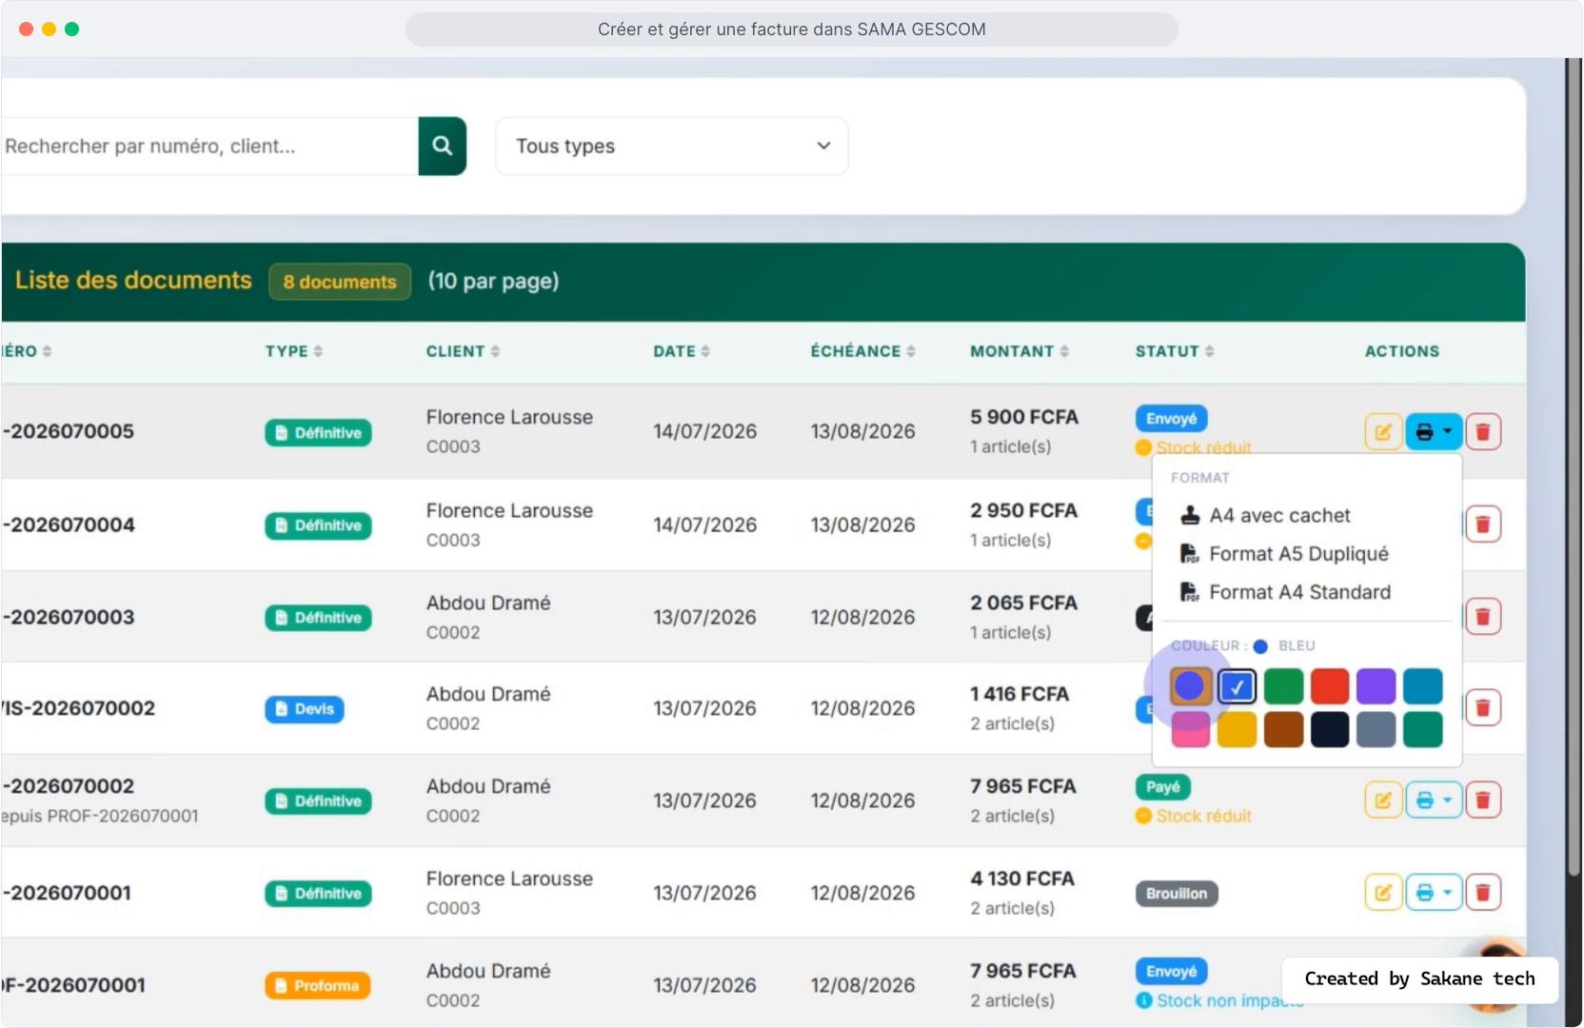
left_click(1189, 685)
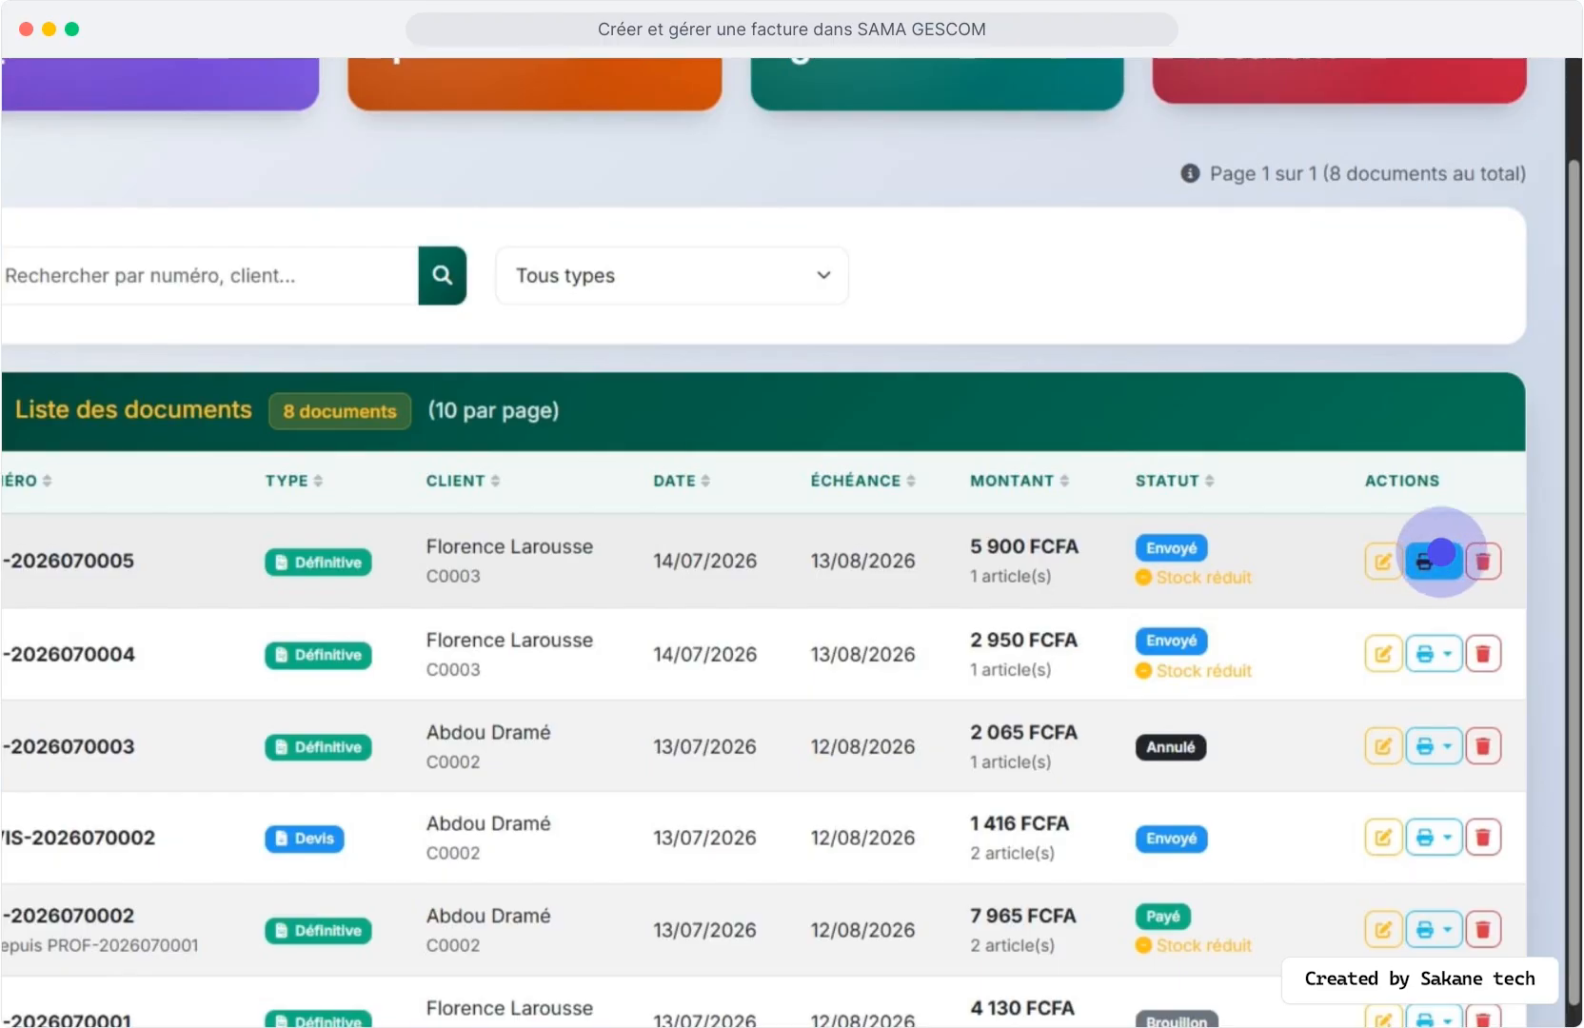
- Generate the printable version of the newest invoice in blue and again in red
left_click(1432, 558)
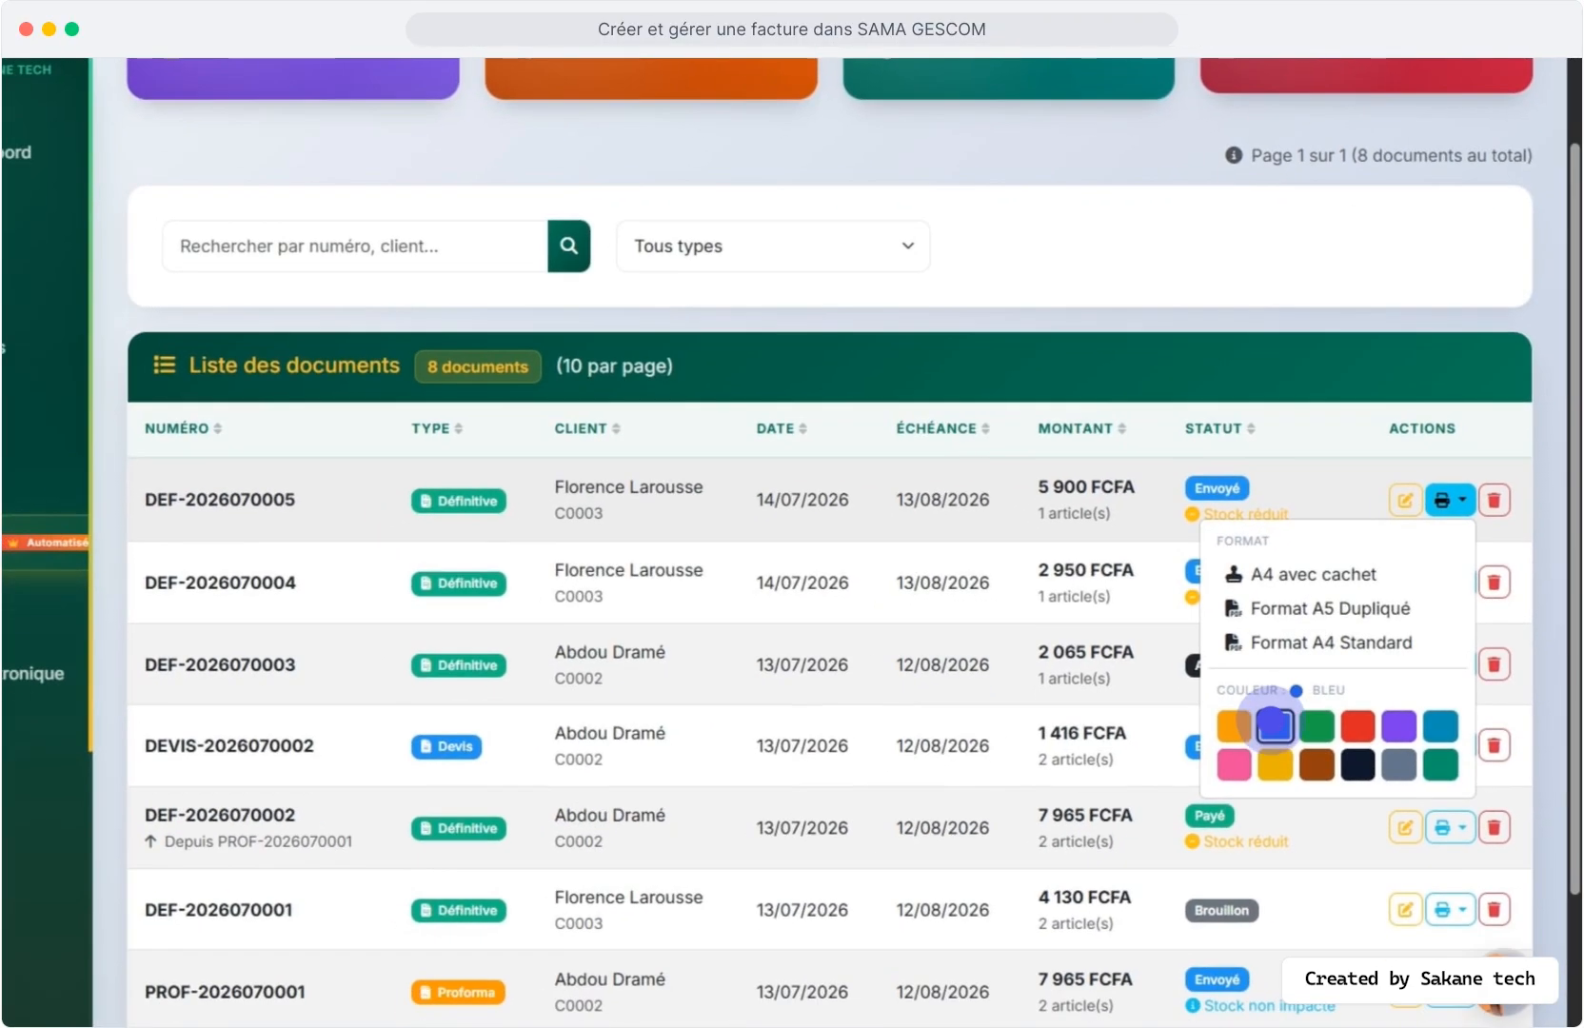
left_click(1273, 724)
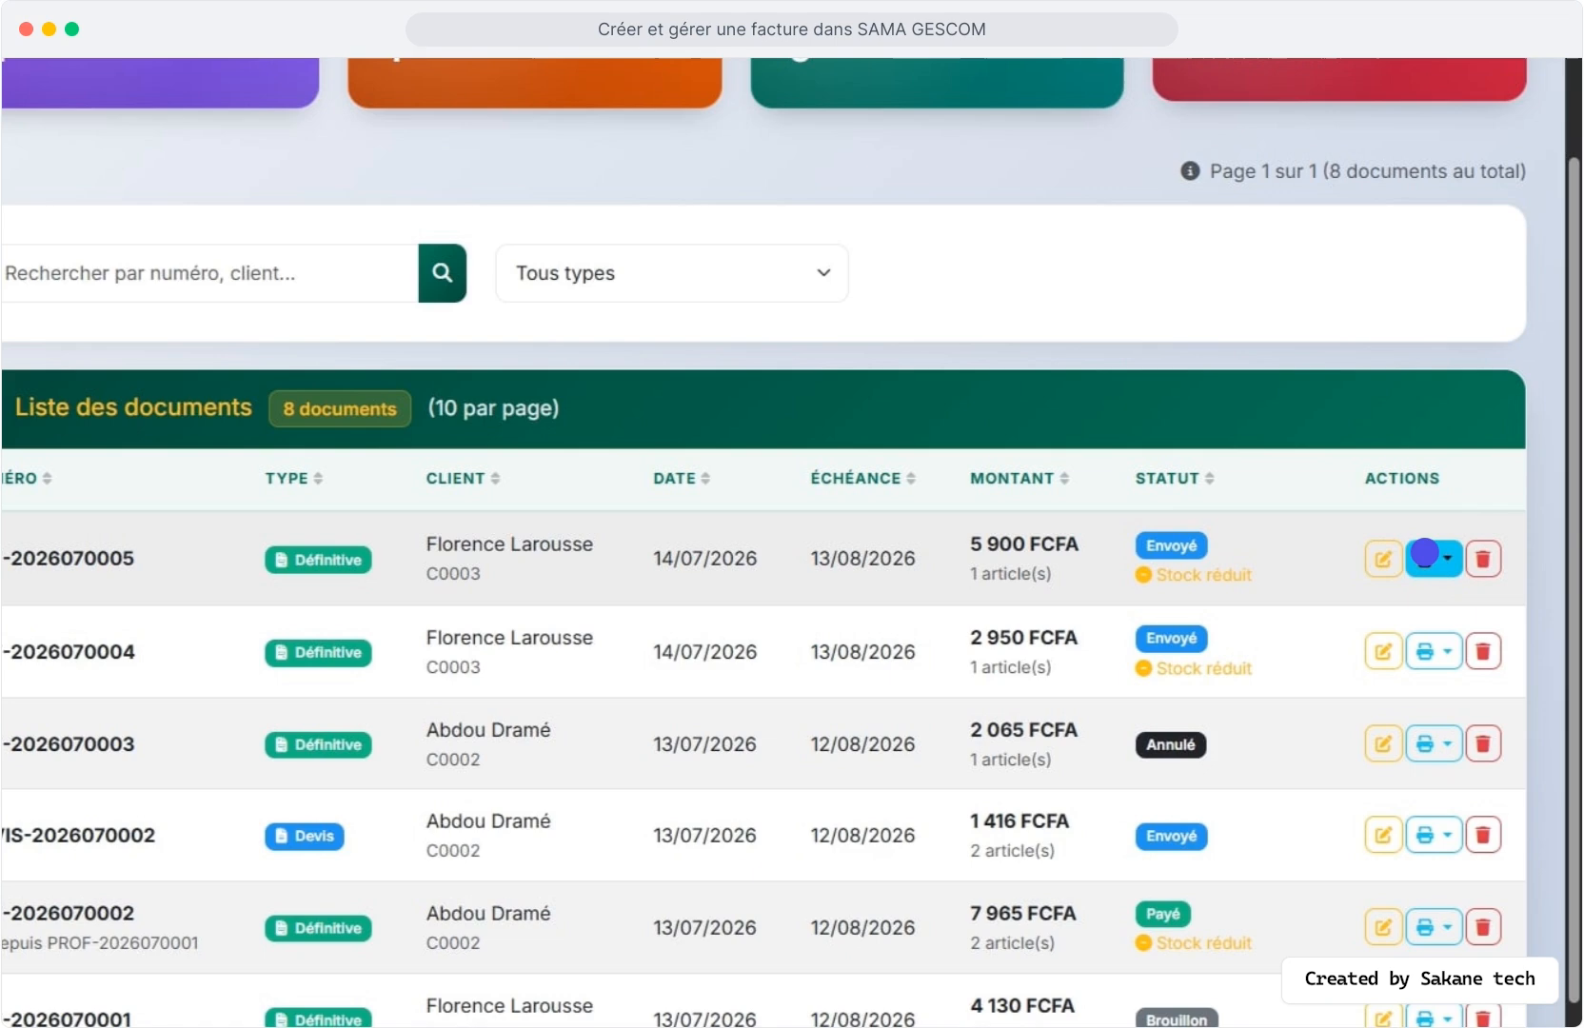
left_click(1428, 557)
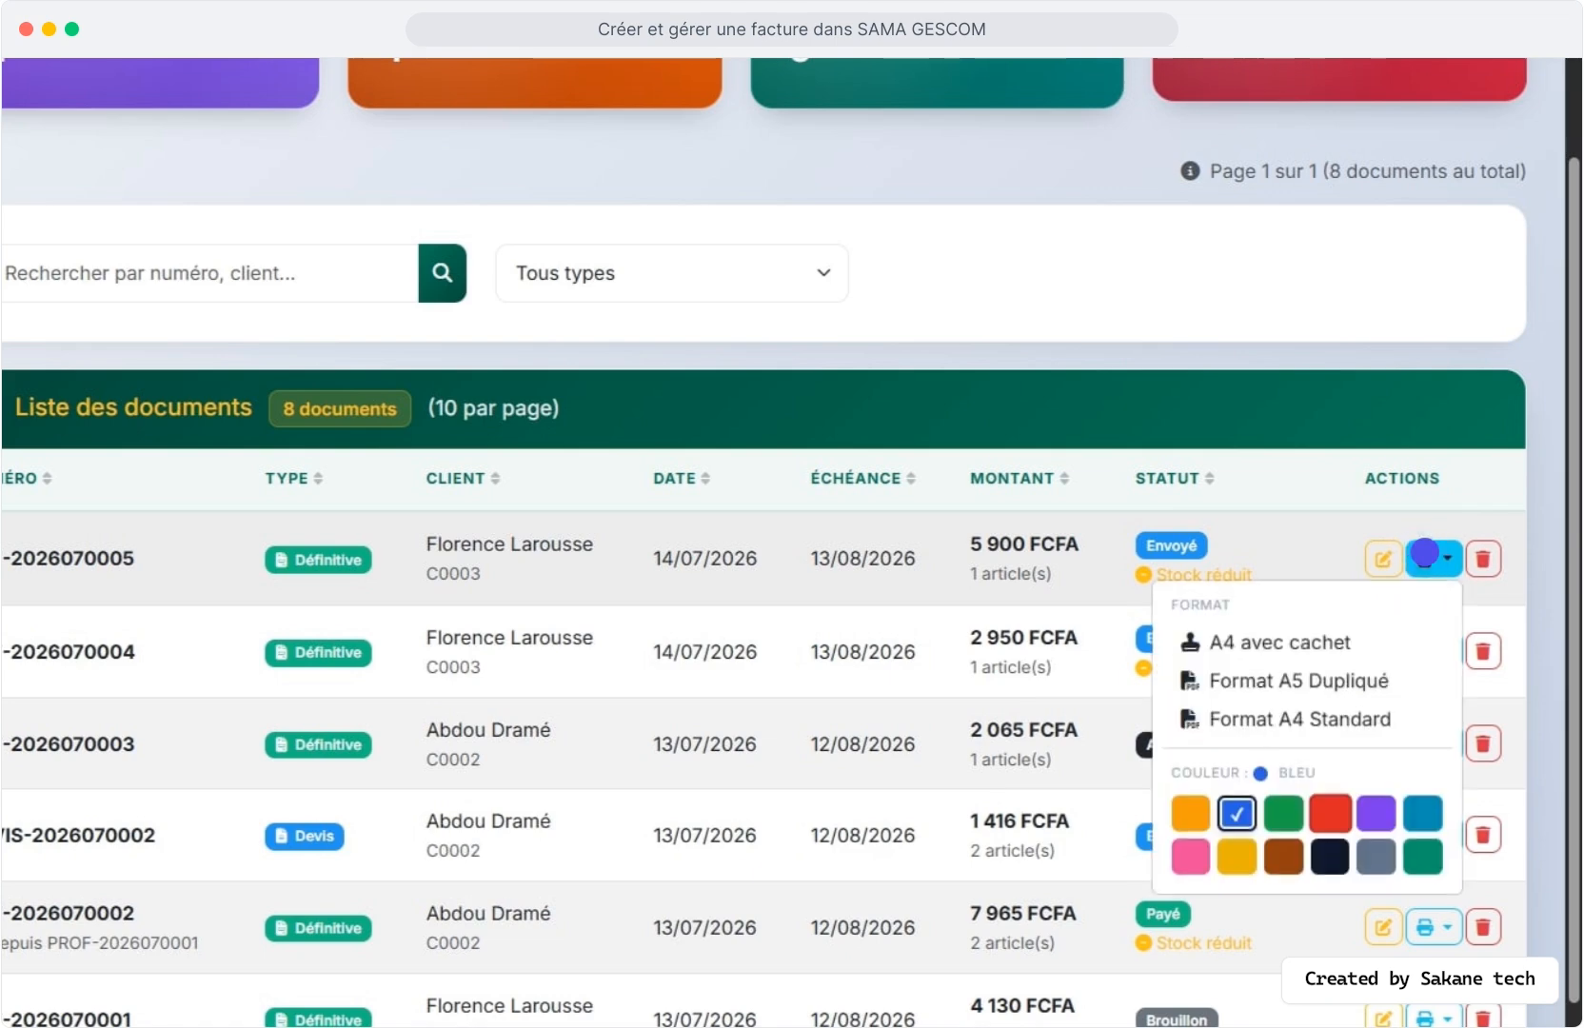
scroll(1380, 628, "down", 2)
left_click(1314, 693)
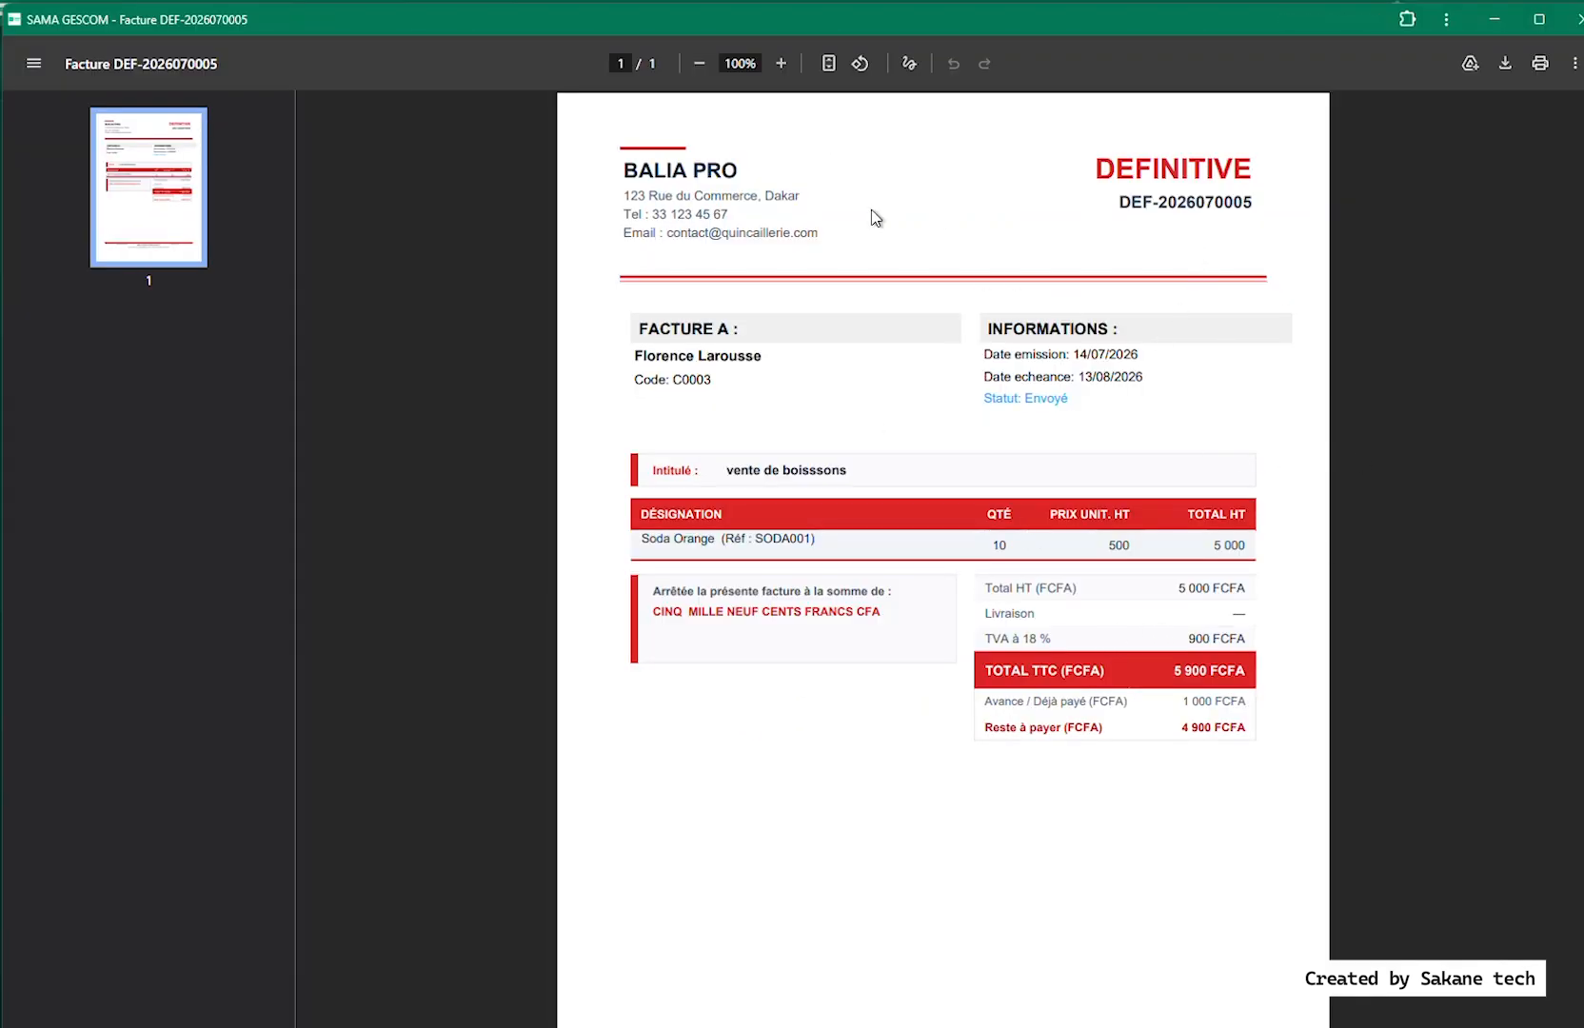
- Generate the printable version of the newest invoice in purple
left_click(1436, 548)
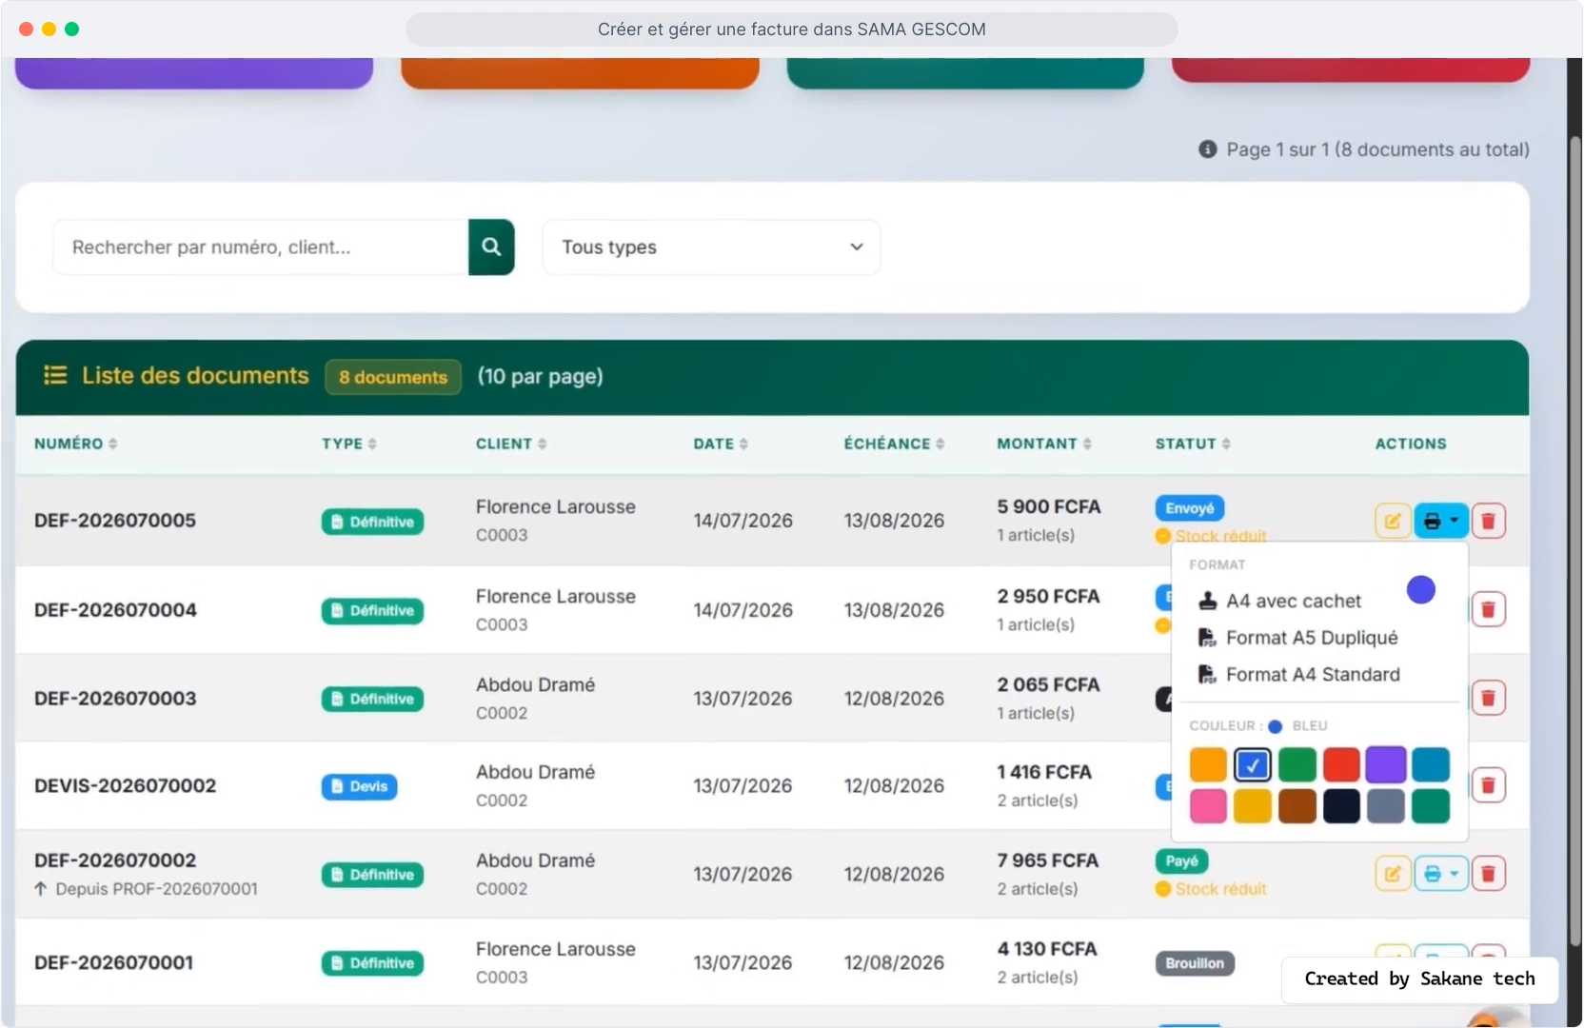
left_click(1392, 760)
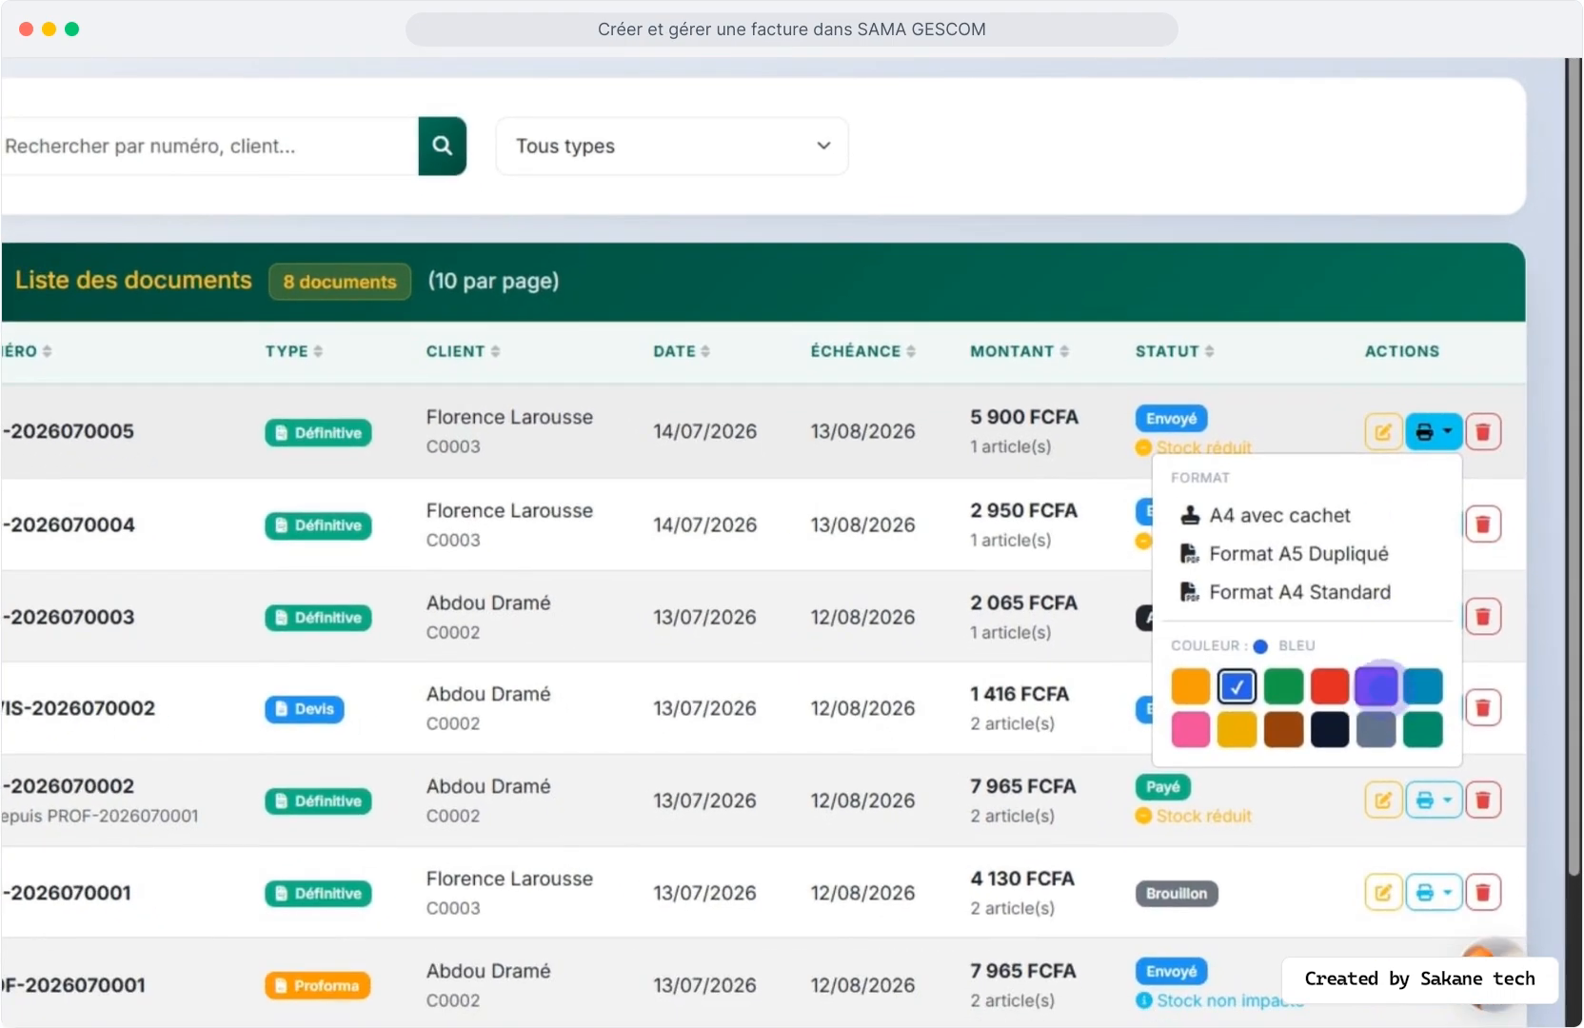